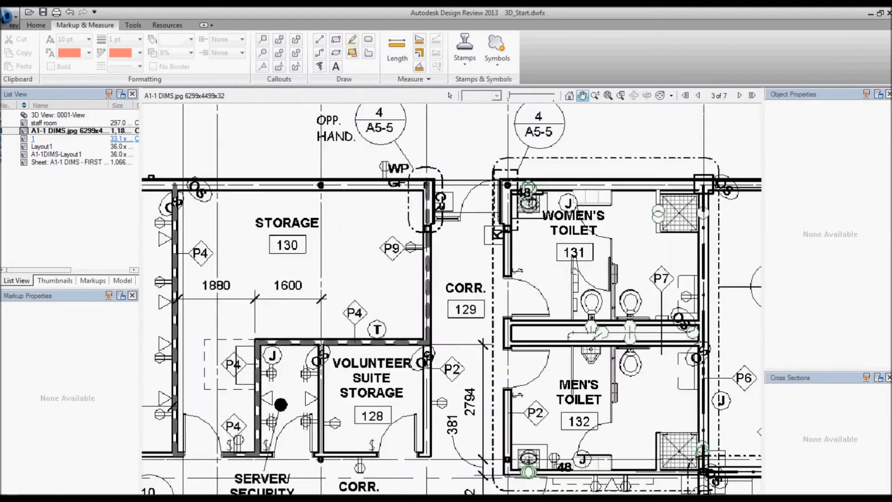
Go to the sheet A1-1 DIMS - FIRST FLOOR DIMENSION PLAN
scroll(495, 268, down, 1)
key(Page_Down)
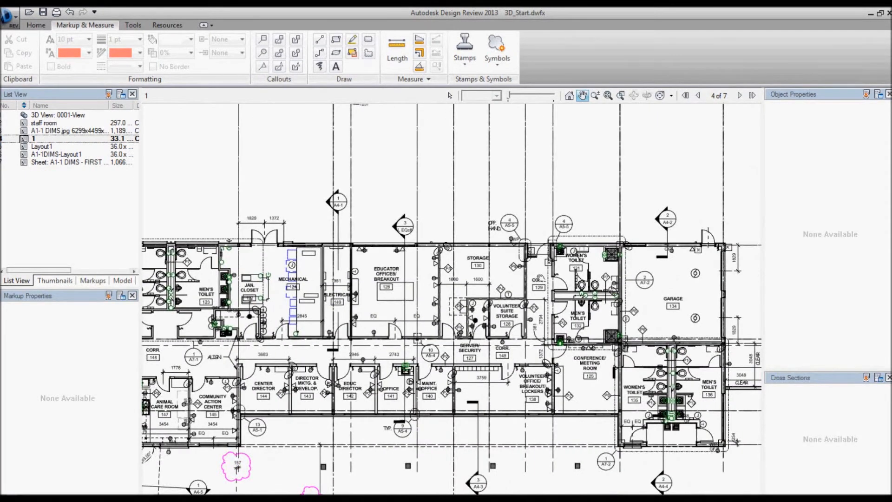
drag(553, 272, 561, 259)
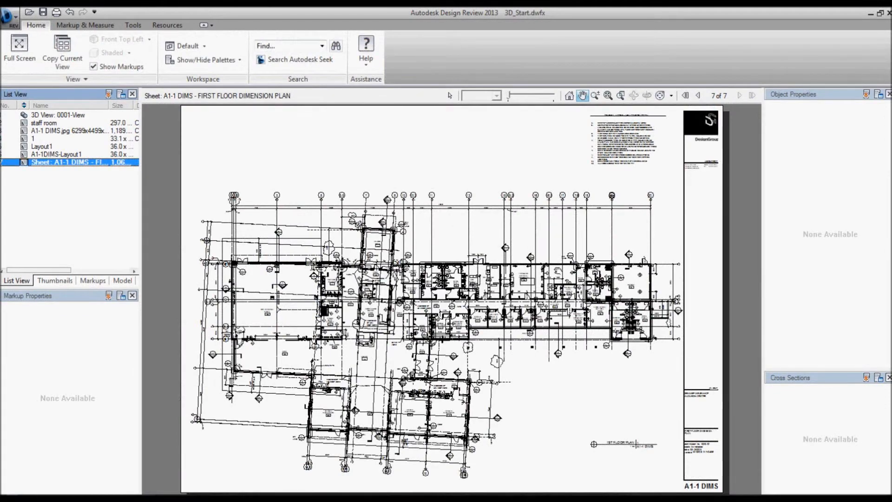
click(558, 272)
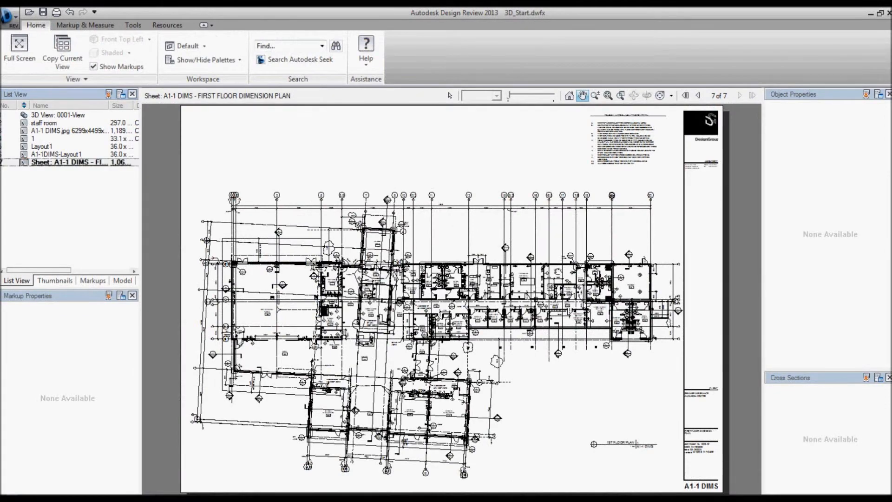
Inspect the object properties of the garage door, the wall between toilets 131 and 132, and the lockers in room 138
scroll(558, 272, up, 3)
drag(566, 285, 342, 213)
scroll(341, 211, up, 1)
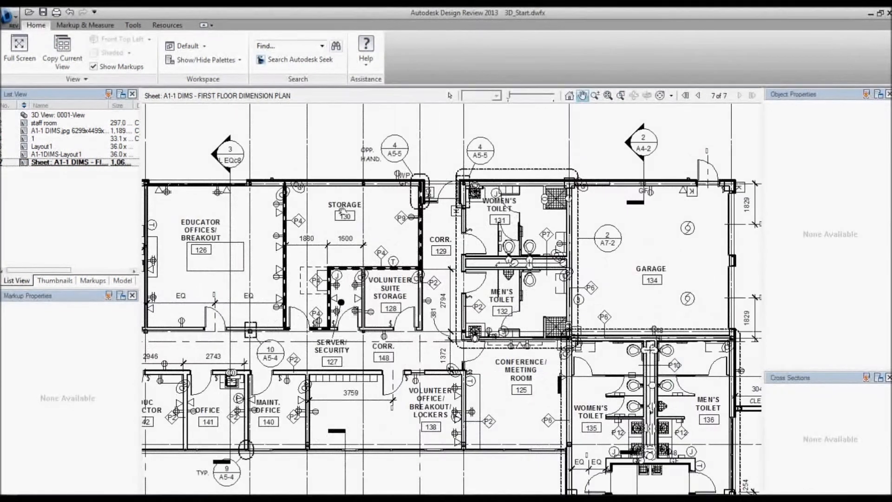
click(449, 97)
click(701, 171)
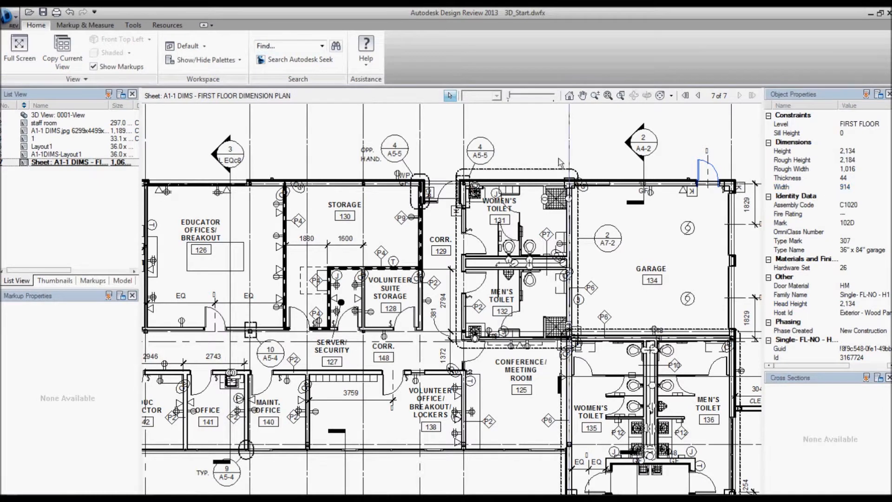
click(483, 269)
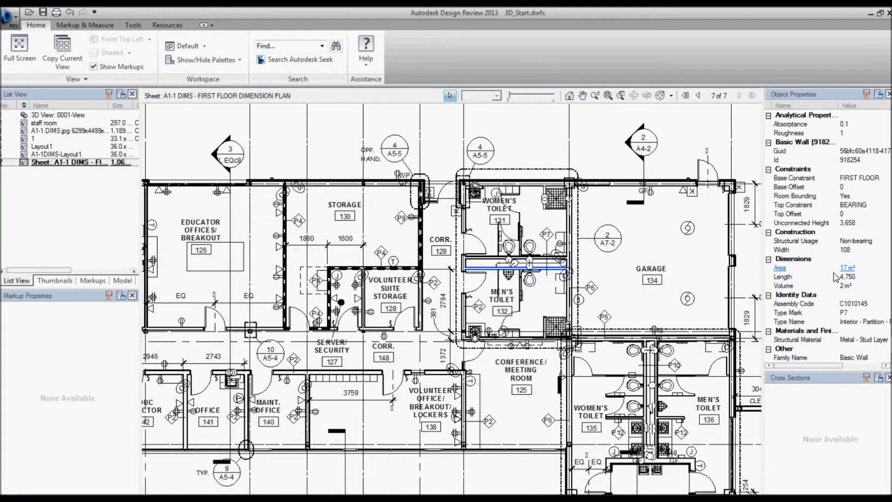
click(348, 383)
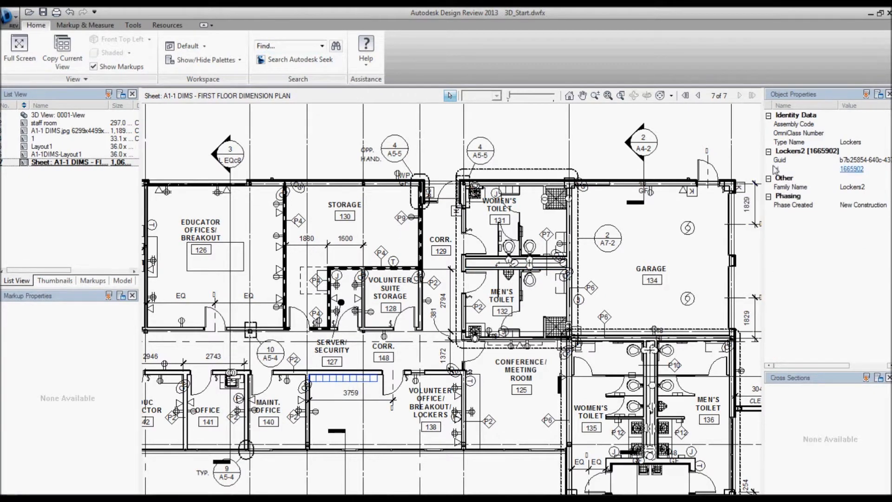
click(492, 369)
Add a rectangular callout with a revision cloud around Office 141, reading "change to meeting room"
middle_drag(260, 426, 414, 314)
scroll(388, 361, up, 3)
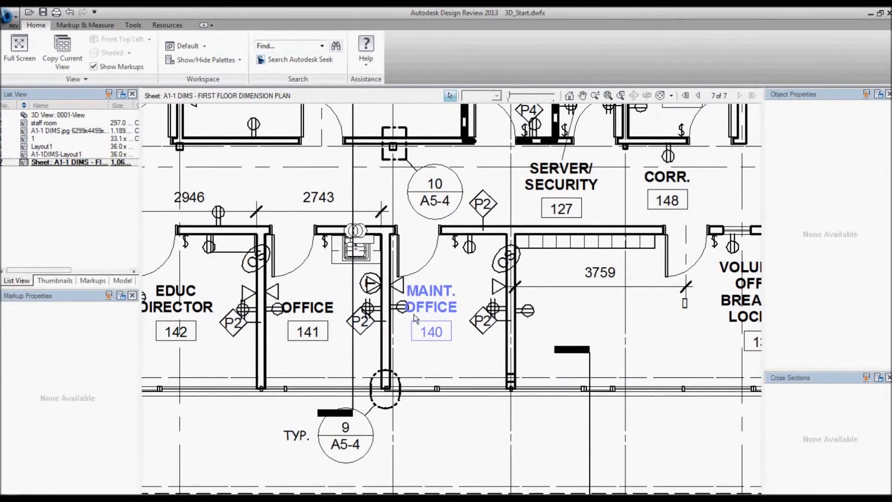
click(85, 25)
click(279, 39)
drag(230, 192, 419, 424)
click(415, 445)
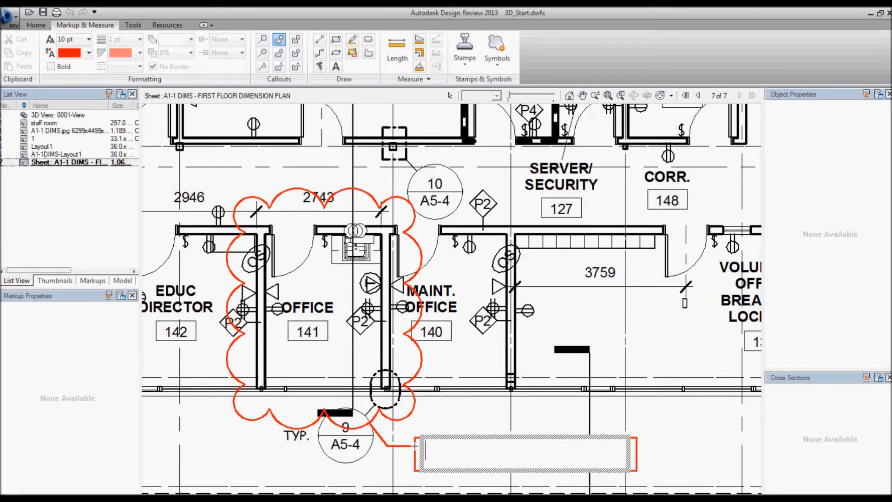
text(change to meeting room)
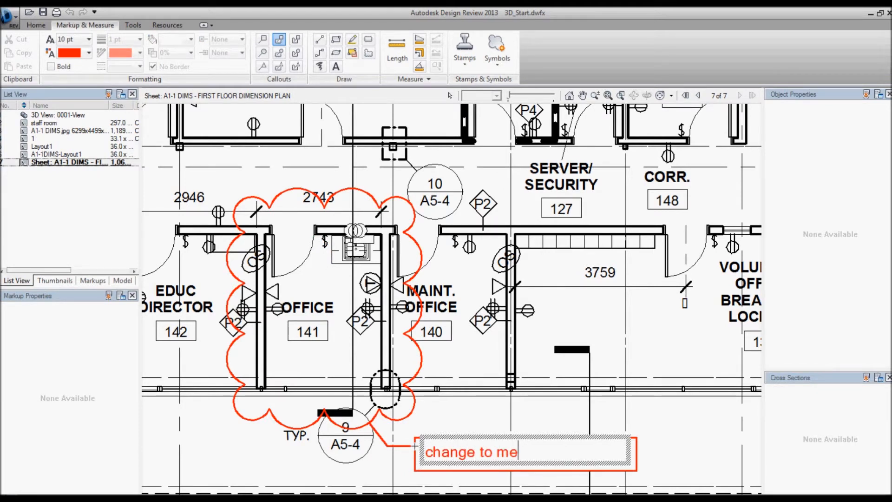
click(459, 425)
Set the meeting room markup's status to Question, add the note "we need another meeting room" and lock it
click(55, 359)
click(24, 384)
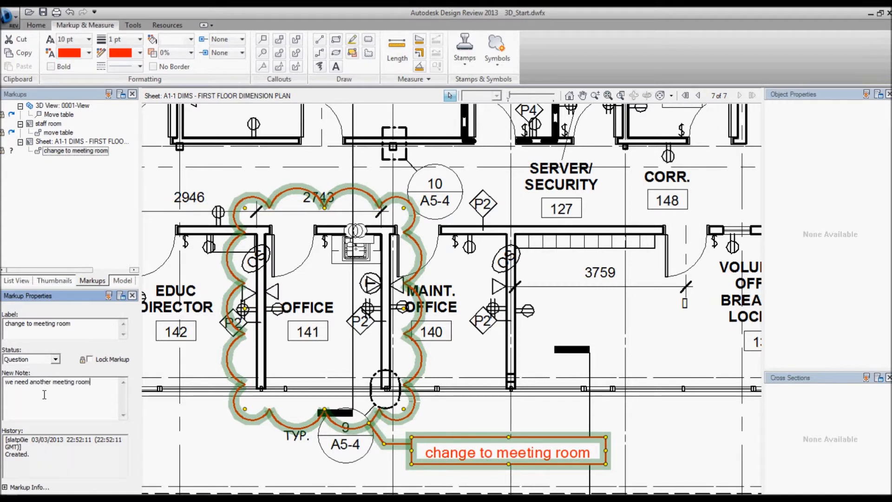
click(89, 359)
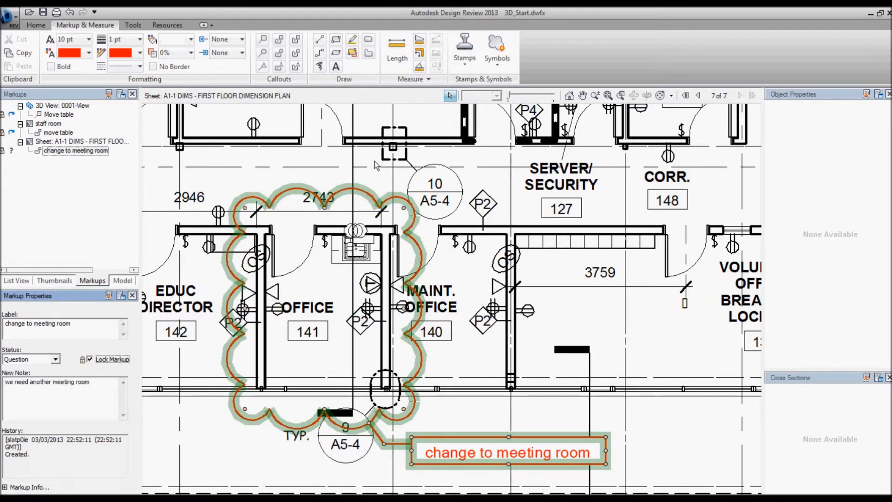
Sketch a small store room in the lower-left corner of Educator Offices/Breakout 126, using three thin rectangles and a diagonal door line
scroll(438, 260, down, 5)
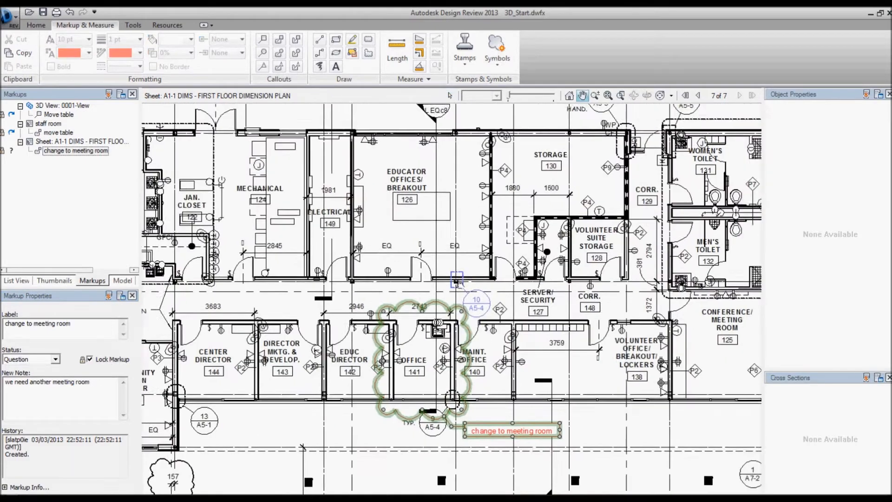
scroll(324, 310, up, 5)
click(336, 39)
drag(293, 222, 433, 230)
mouse_move(438, 345)
mouse_down()
mouse_move(434, 221)
mouse_move(422, 223)
mouse_up()
mouse_move(316, 351)
mouse_down()
mouse_move(320, 292)
mouse_move(374, 345)
mouse_up()
click(319, 39)
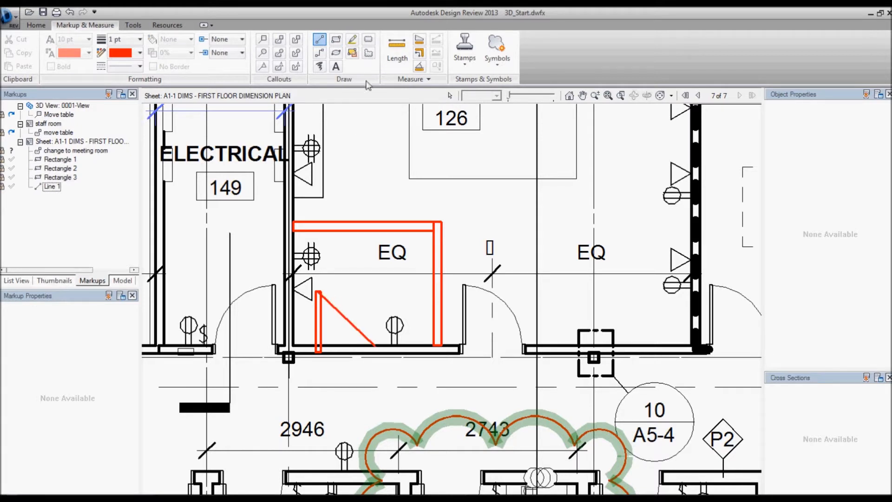
Add a rectangular callout with a revision cloud around the sketched room, reading "add store room"
click(279, 39)
drag(259, 190, 469, 384)
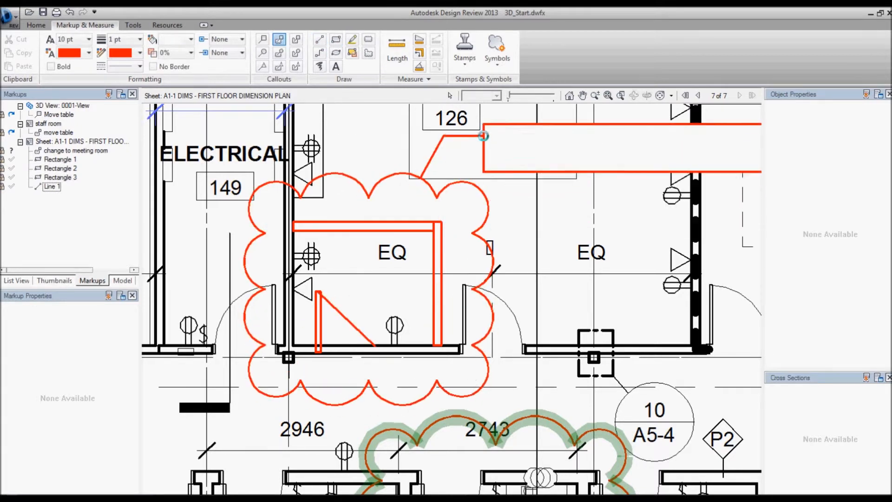
click(483, 136)
text(add store room)
click(557, 206)
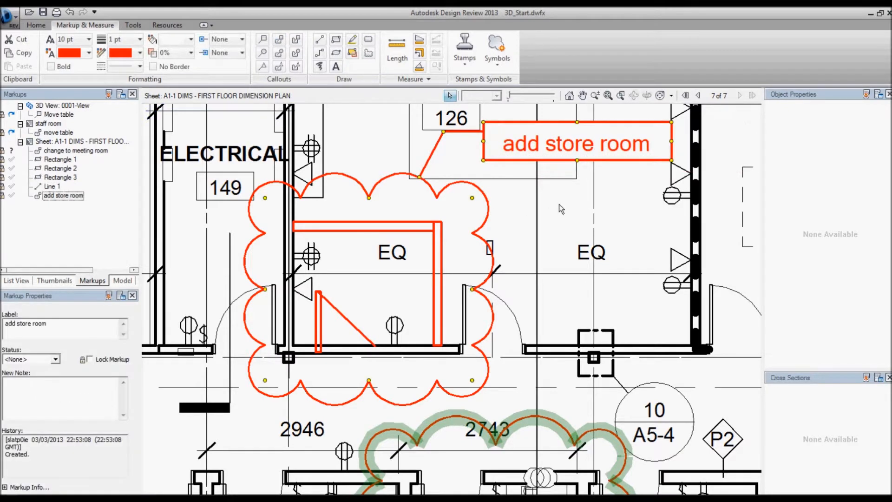
Set the store room markup's status to For Review, add the note "client requested" and lock it
scroll(558, 205, down, 4)
click(55, 358)
click(27, 378)
click(23, 390)
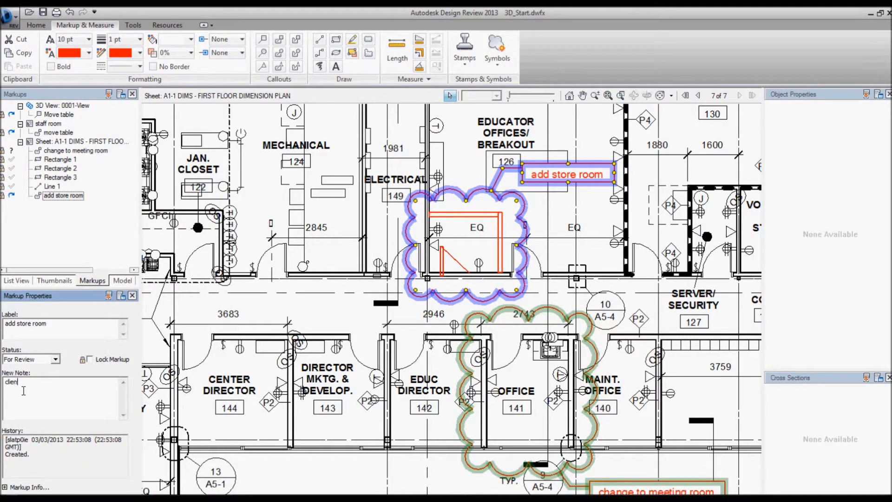
click(89, 359)
Dimension the inside width of room 143 between its side walls with a length measurement
middle_drag(483, 443, 480, 373)
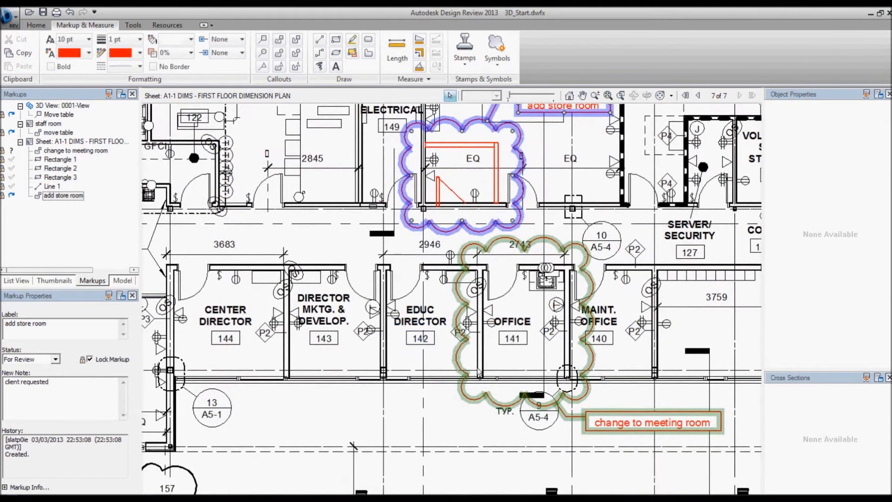
scroll(332, 305, up, 3)
click(397, 52)
click(246, 453)
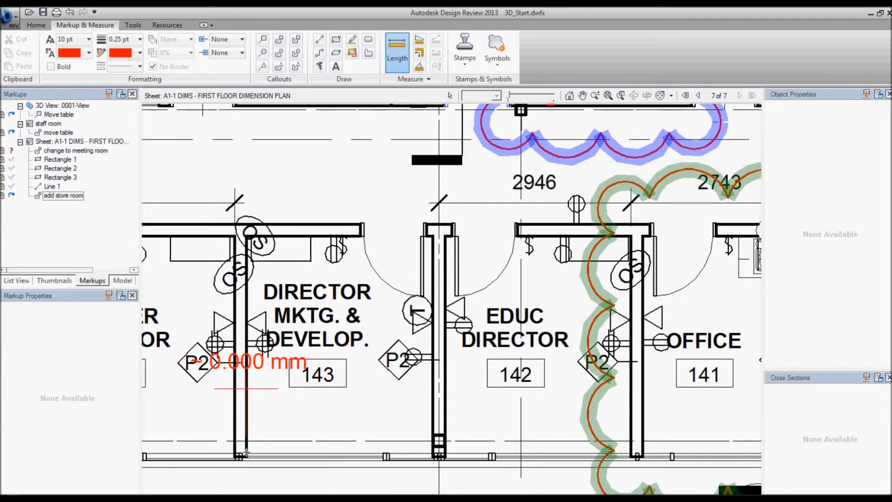
click(432, 454)
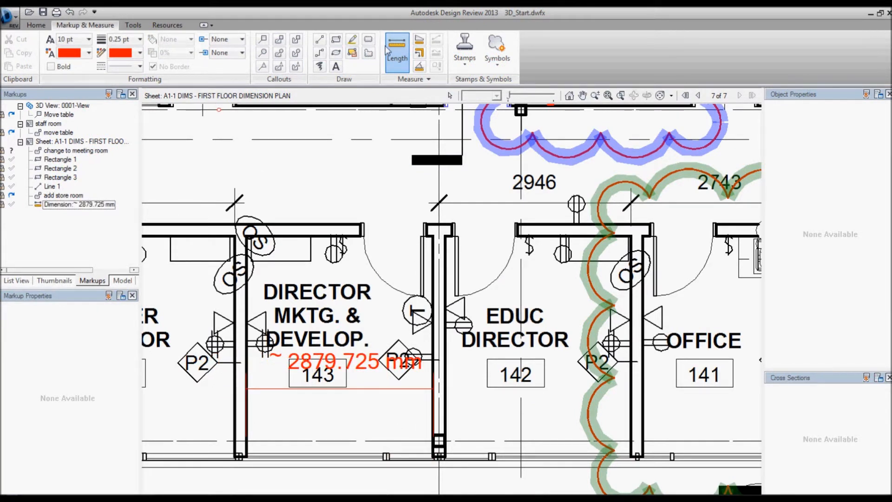
Add a polyline measurement along the left, lower and right walls of room 143
click(419, 53)
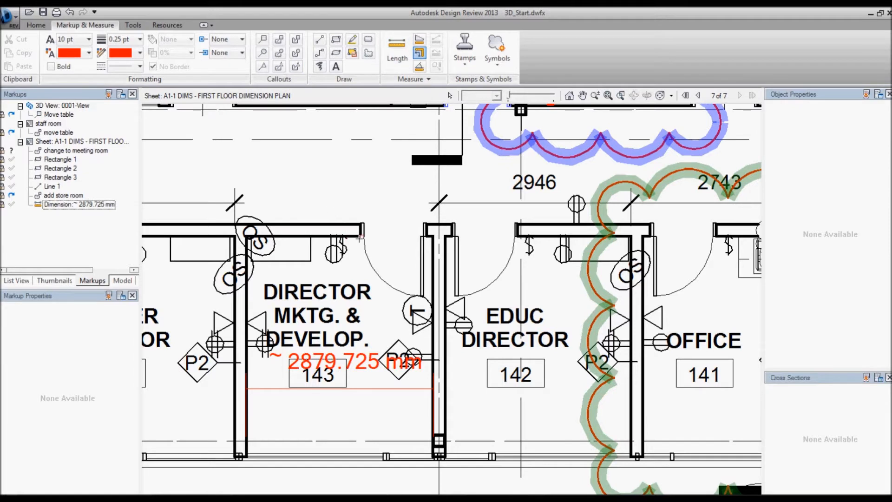
click(247, 236)
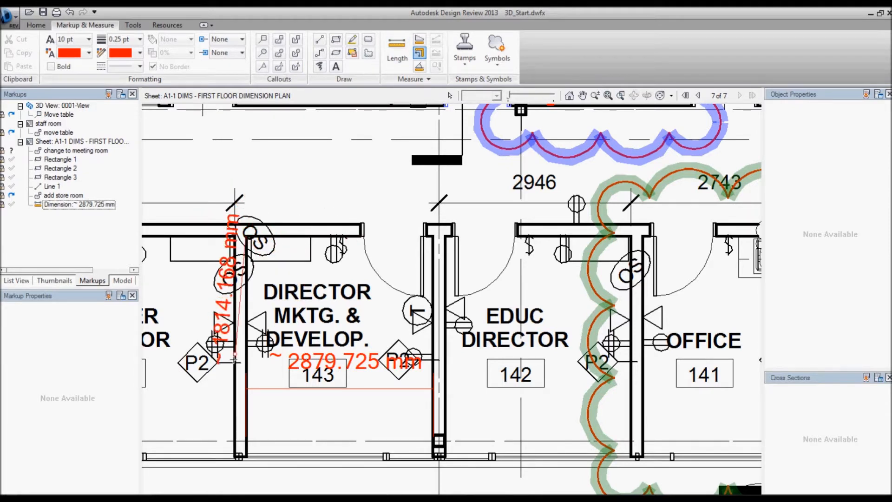
click(247, 450)
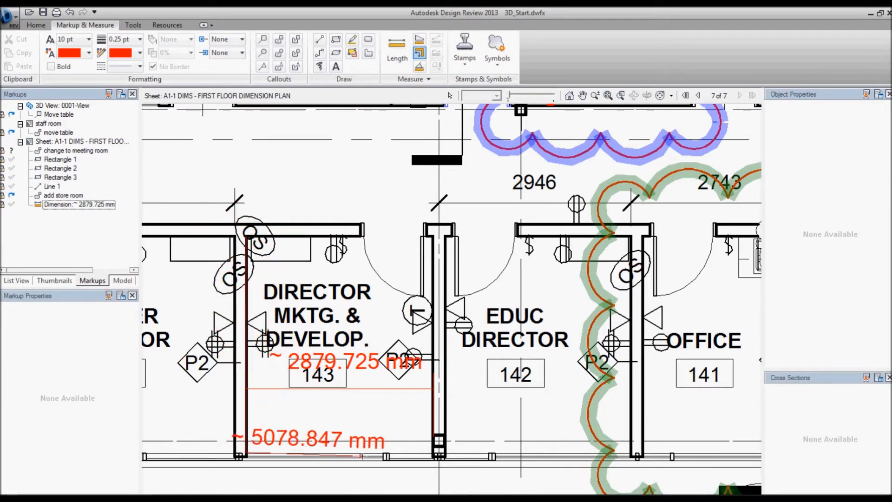
click(432, 447)
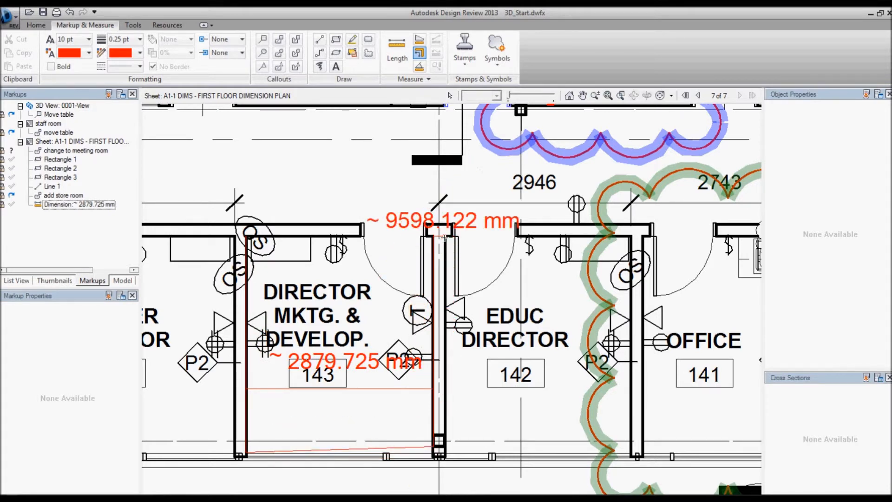
double_click(440, 234)
Add a polyline measurement from the lower-left corner of room 138 through corridor 148 to the exterior door of corridor 129
middle_drag(353, 346, 59, 369)
scroll(472, 351, down, 2)
scroll(276, 375, down, 1)
click(329, 406)
click(462, 293)
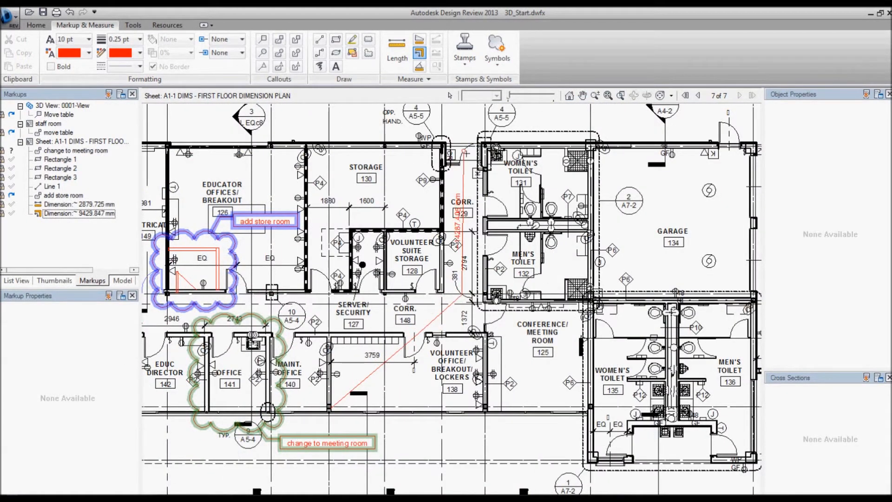
double_click(464, 149)
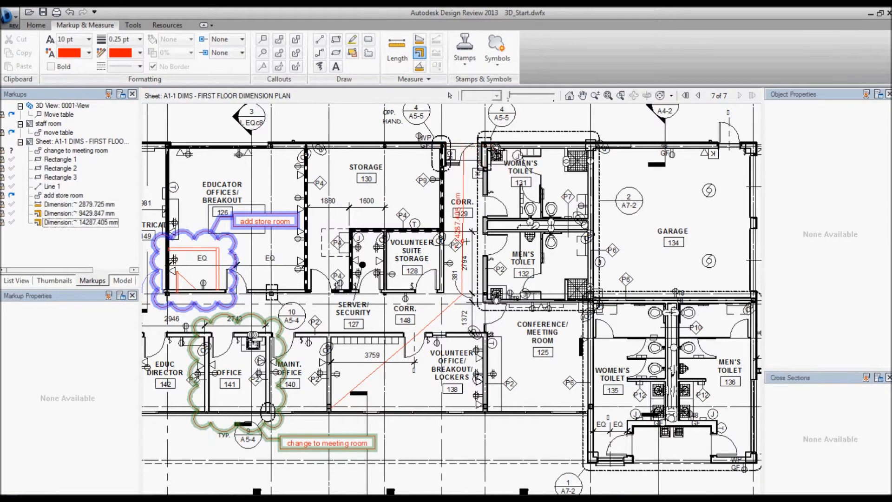
Add an area measurement covering Volunteer Office/Breakout/Lockers 138, tracing its four inside corners
scroll(539, 348, up, 5)
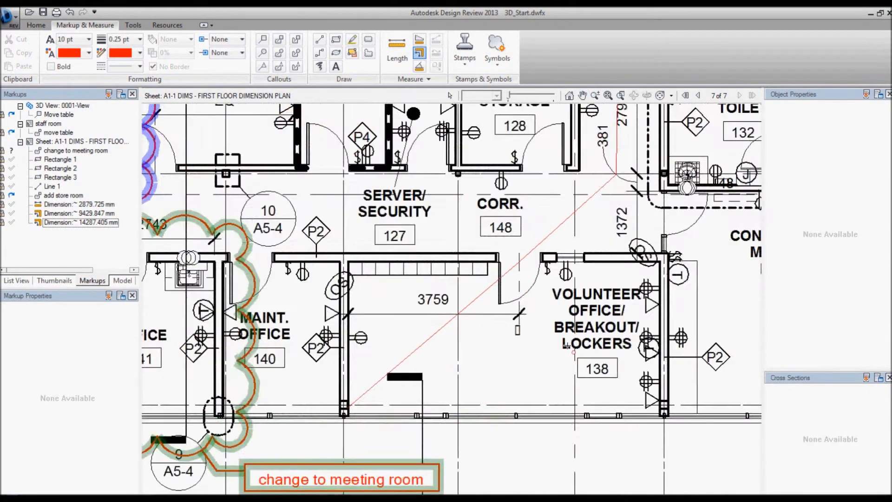
middle_drag(539, 348, 520, 340)
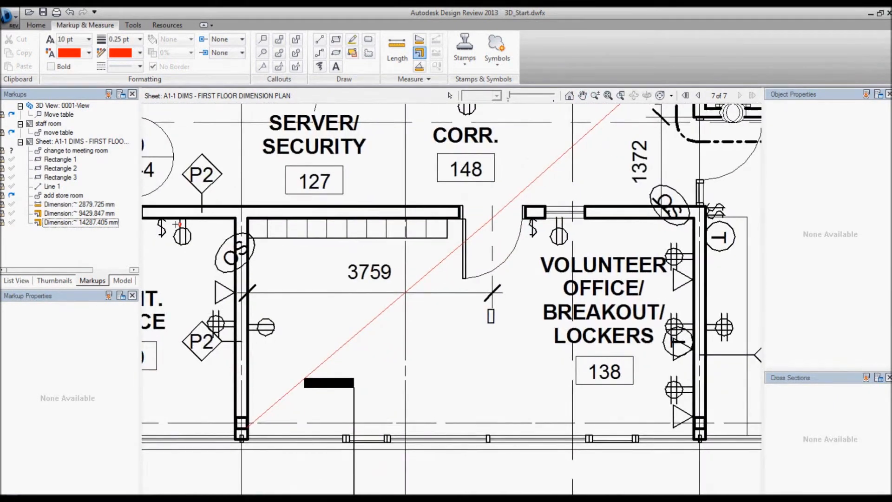
click(421, 40)
click(249, 218)
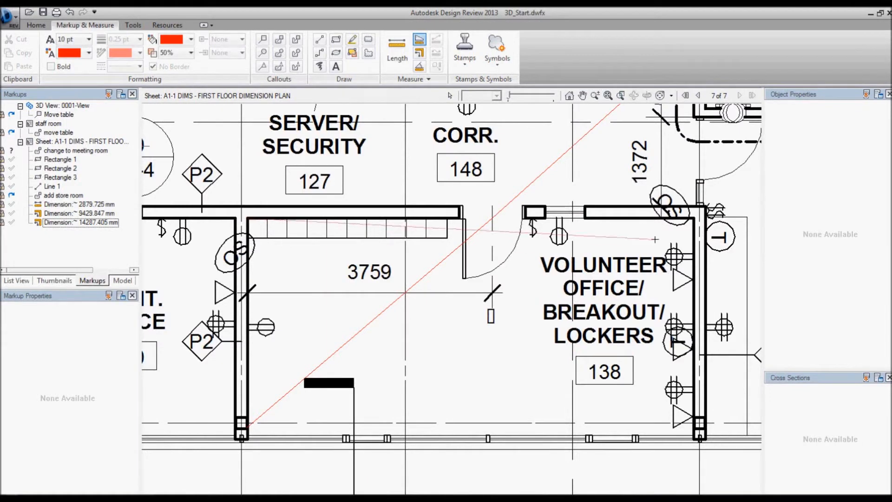
click(695, 218)
click(694, 437)
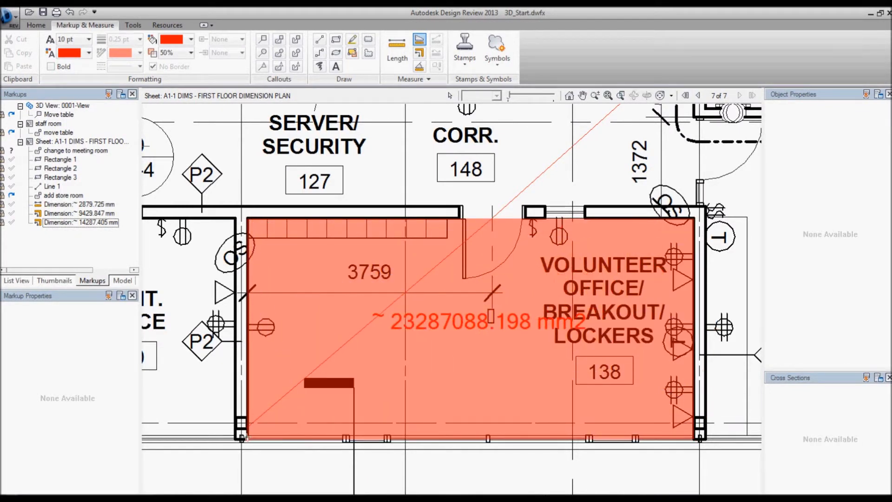
click(246, 436)
Add an area measurement covering Maint. Office 140, tracing its four inside corners
middle_drag(320, 362, 540, 357)
click(454, 211)
click(288, 212)
click(288, 432)
double_click(454, 432)
Export the markups summary to 3D_Start.csv in the 2013 folder
scroll(408, 365, down, 2)
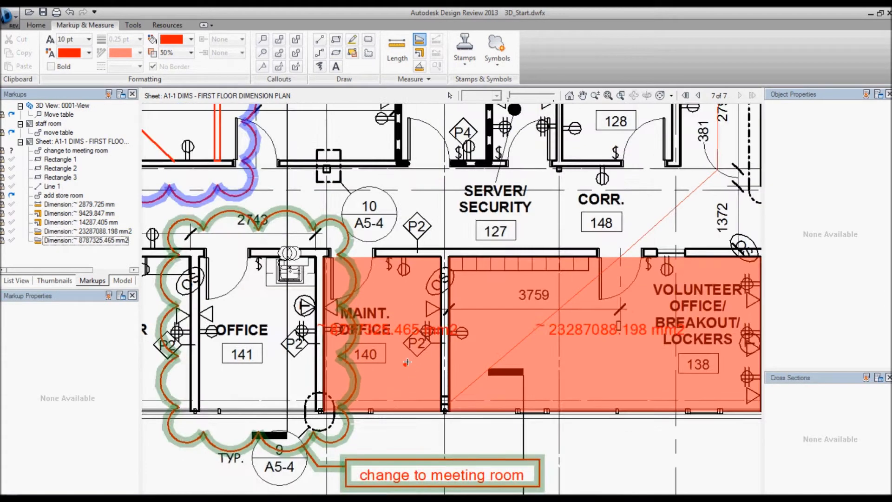
scroll(407, 361, down, 2)
middle_drag(376, 384, 437, 389)
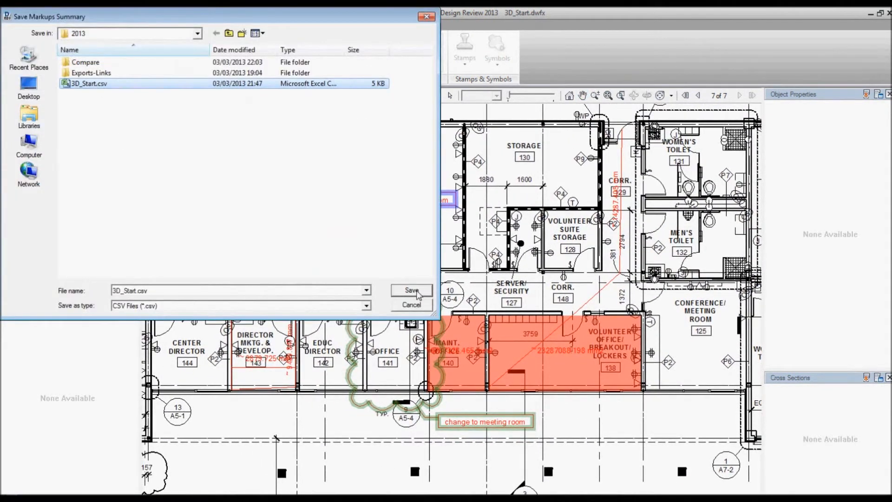
click(418, 293)
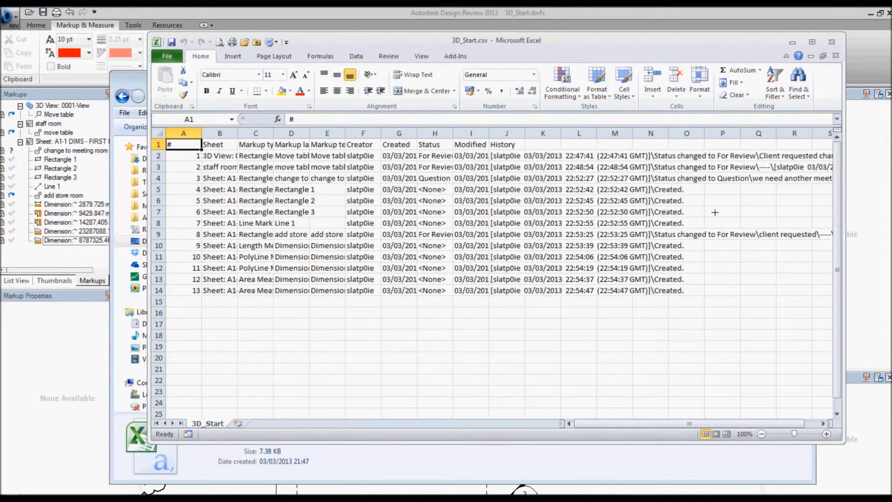
Widen the Markup text and Sheet columns of 3D_Start.csv in Excel to review the entries, and return to Autodesk Design Review
drag(346, 133, 509, 133)
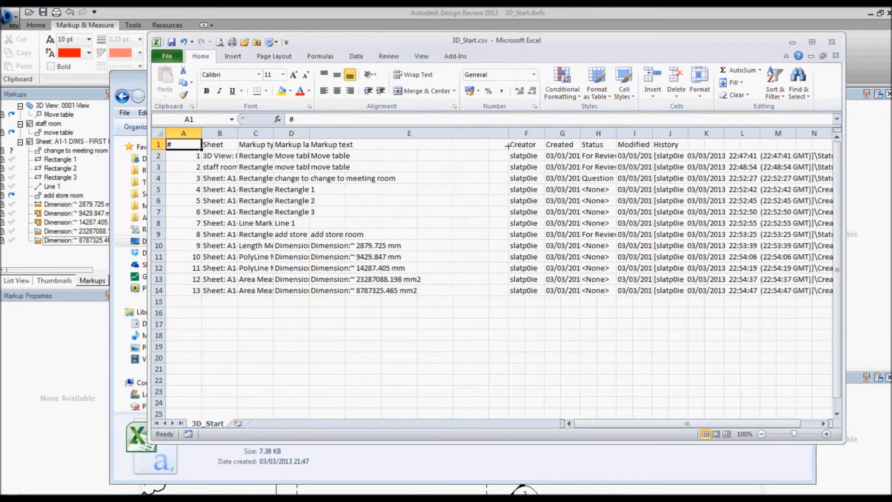
drag(237, 133, 288, 133)
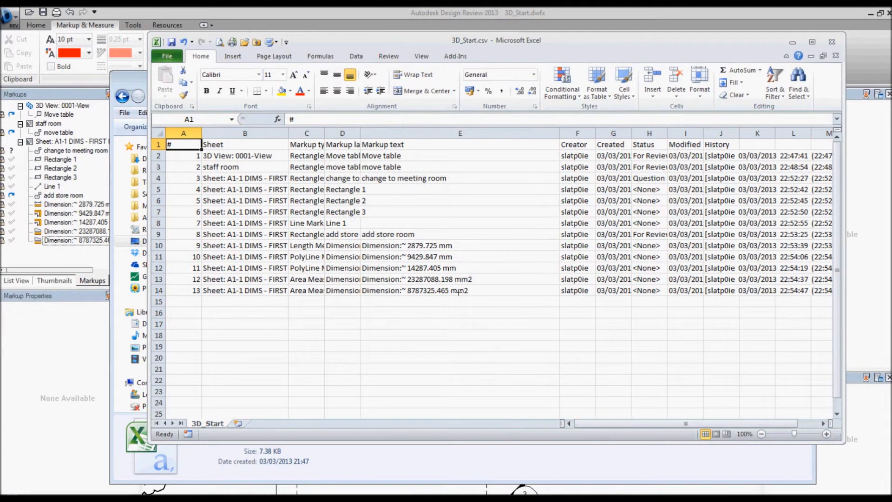
click(469, 15)
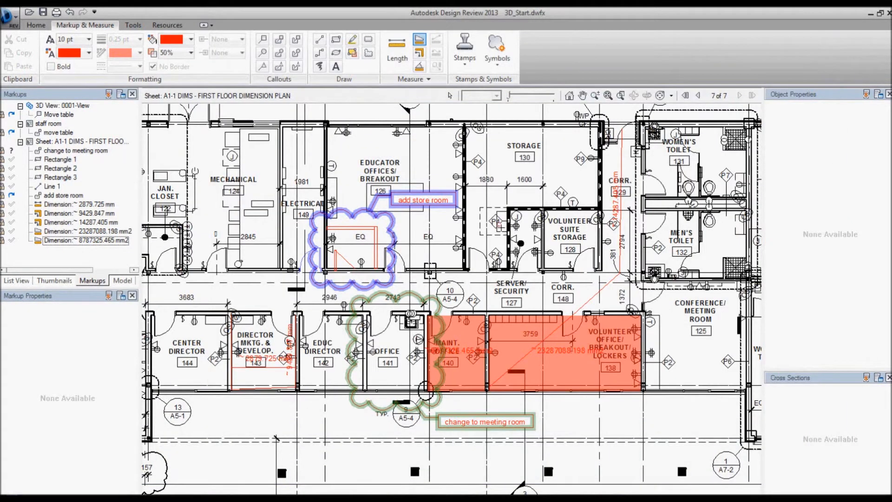
Save the marked-up 3D_Start.dwfx as a new DWFx file
click(9, 17)
mouse_move(19, 116)
click(130, 63)
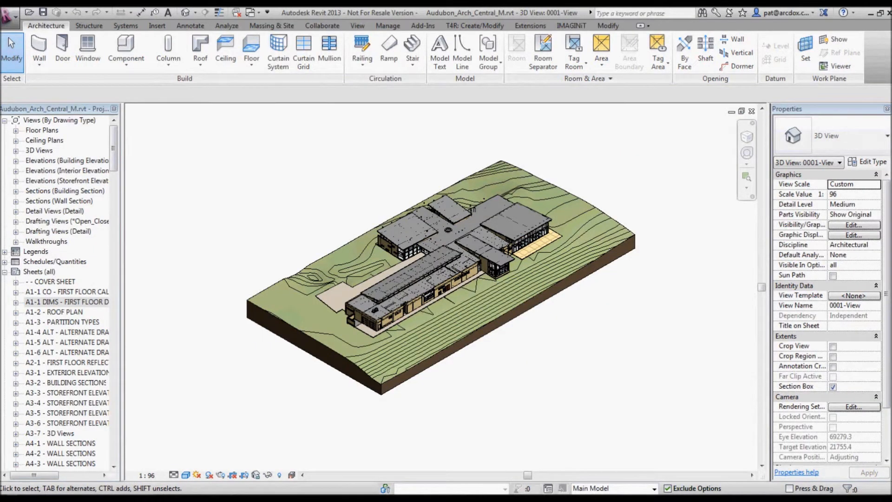
In Revit, open sheet A1-1 DIMS and link Markup.dwfx as a DWF markup, leaving the staff room view unlinked
double_click(67, 302)
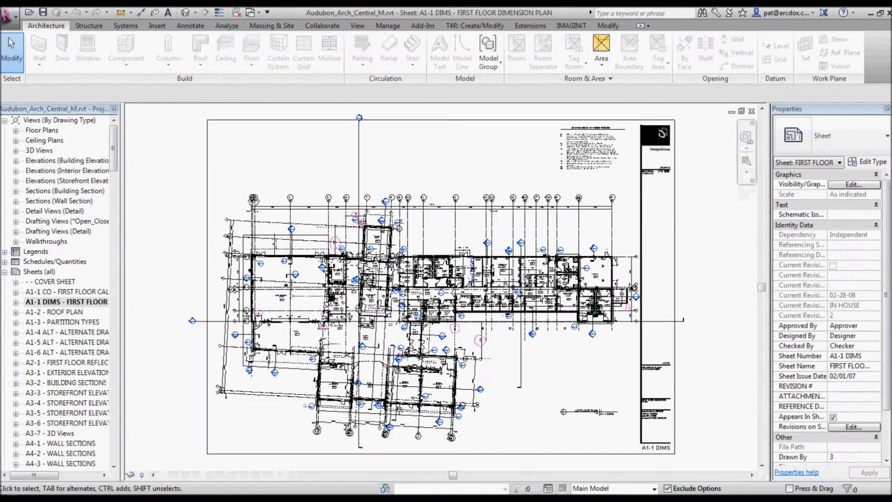
click(158, 26)
click(85, 51)
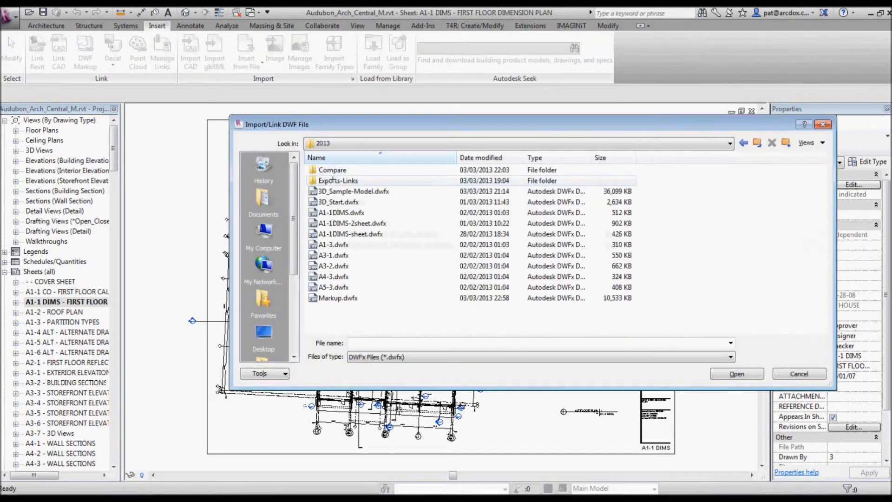
click(337, 298)
click(736, 374)
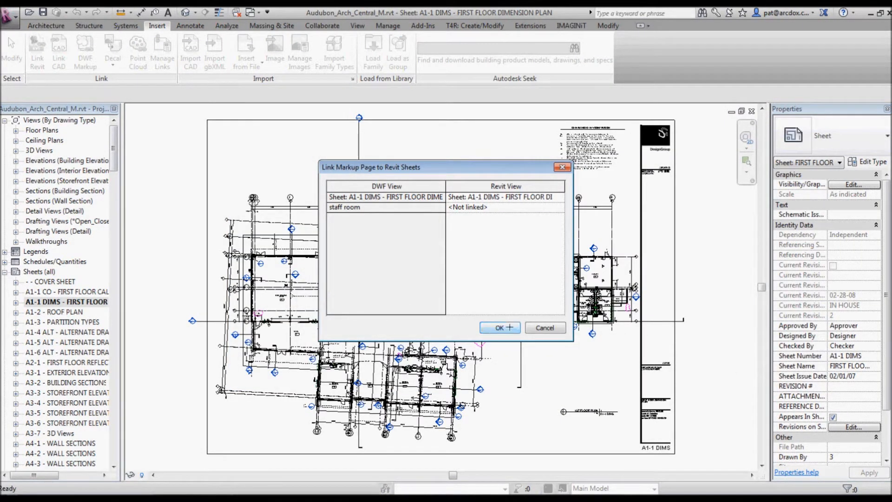
click(509, 327)
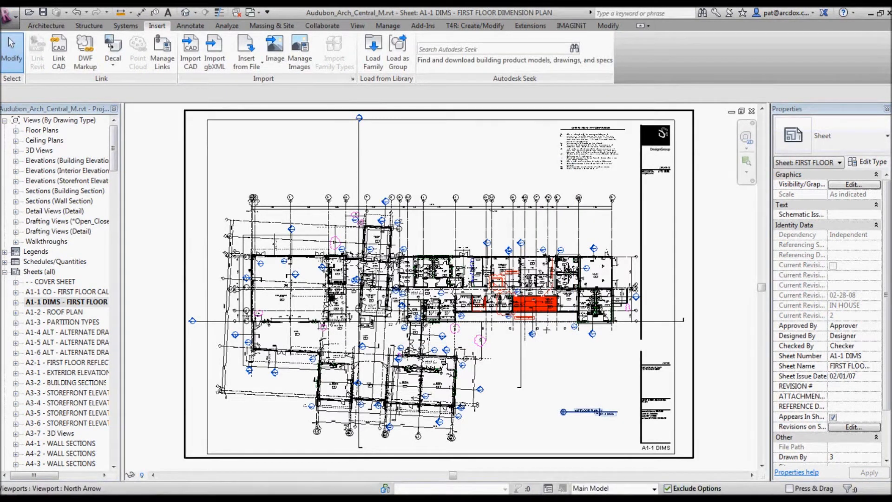
Examine the linked markups around Educator Offices 126, Office 141 and Volunteer Office 138 on the Revit sheet
click(534, 284)
scroll(513, 278, up, 5)
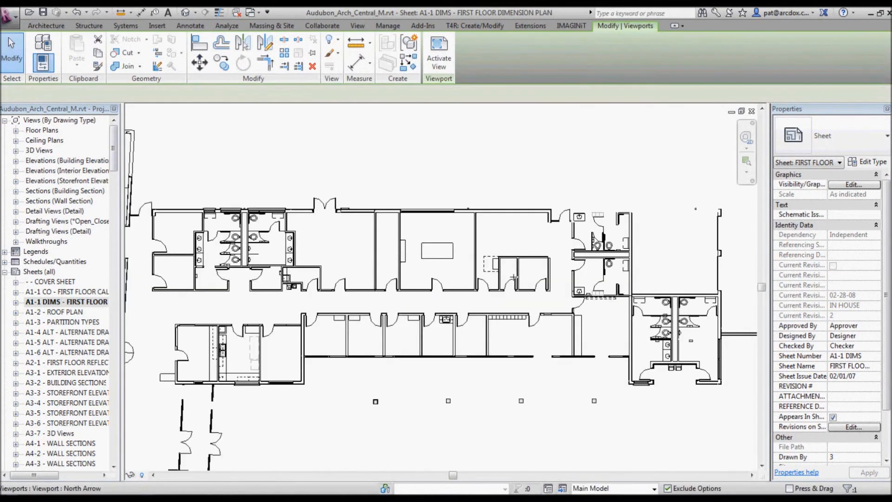
scroll(513, 278, up, 3)
middle_drag(442, 277, 469, 251)
scroll(416, 251, up, 1)
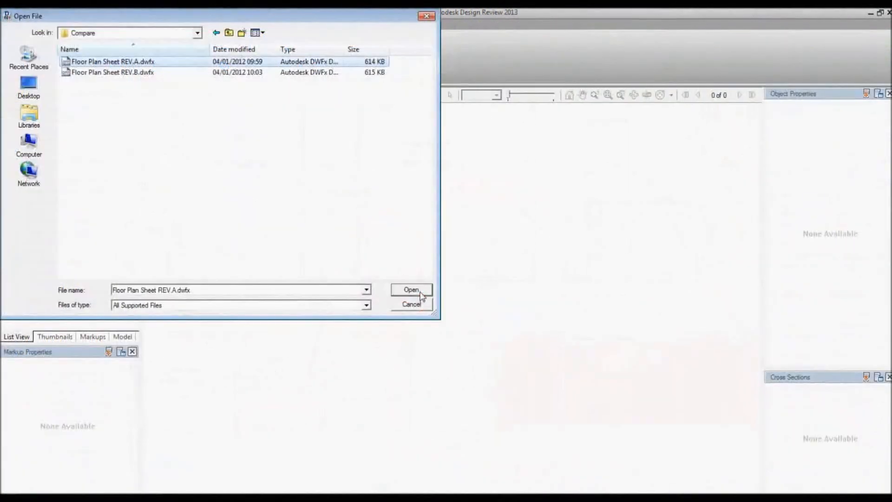
click(418, 293)
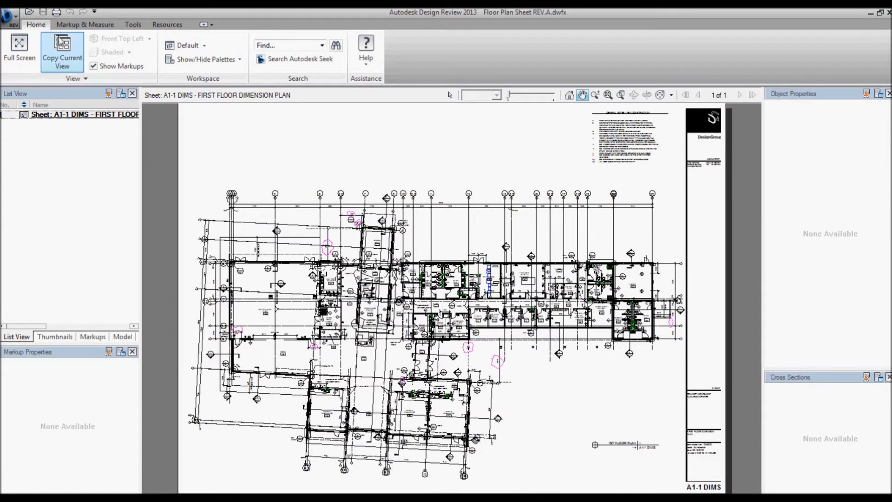
Switch to Design Review, compare Floor Plan Sheet REV.A.dwfx with Floor Plan Sheet REV.B.dwfx, and examine the changes in the eastern wing
click(133, 24)
click(21, 53)
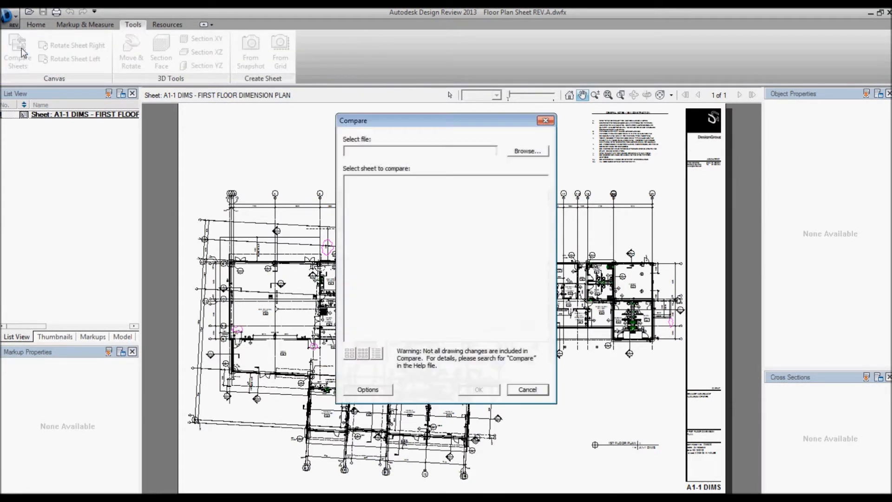
click(526, 151)
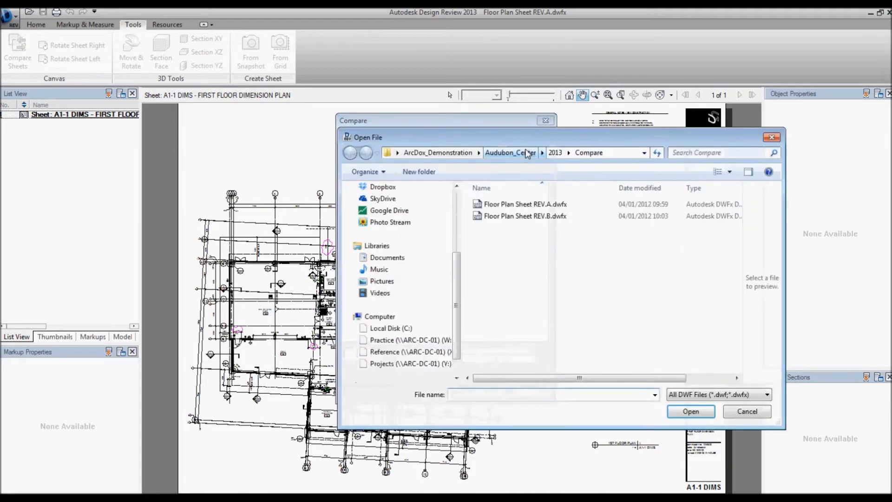
click(548, 217)
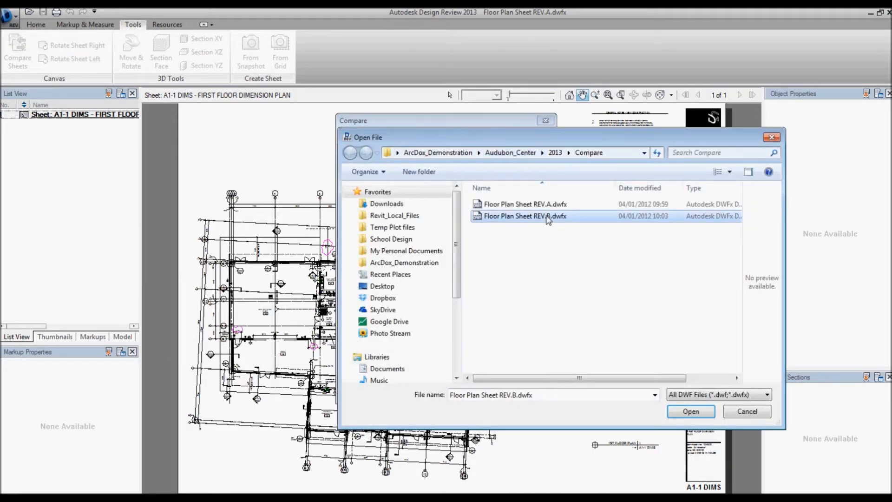
click(691, 410)
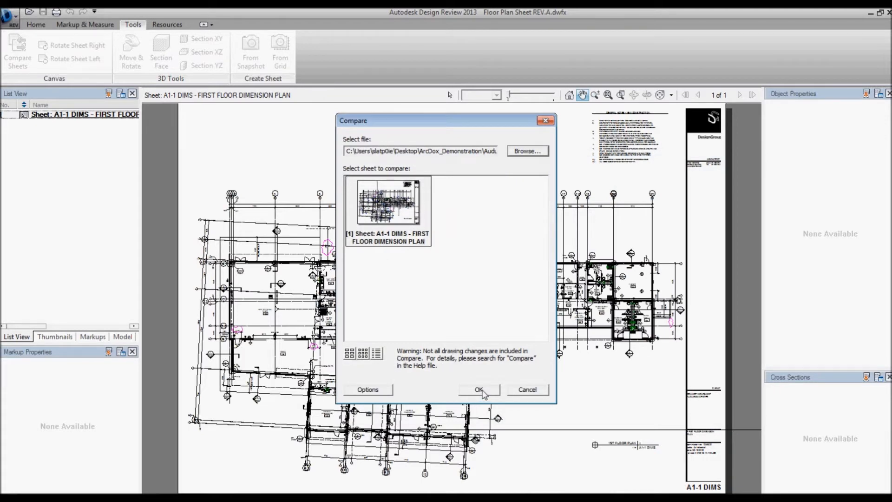
click(479, 390)
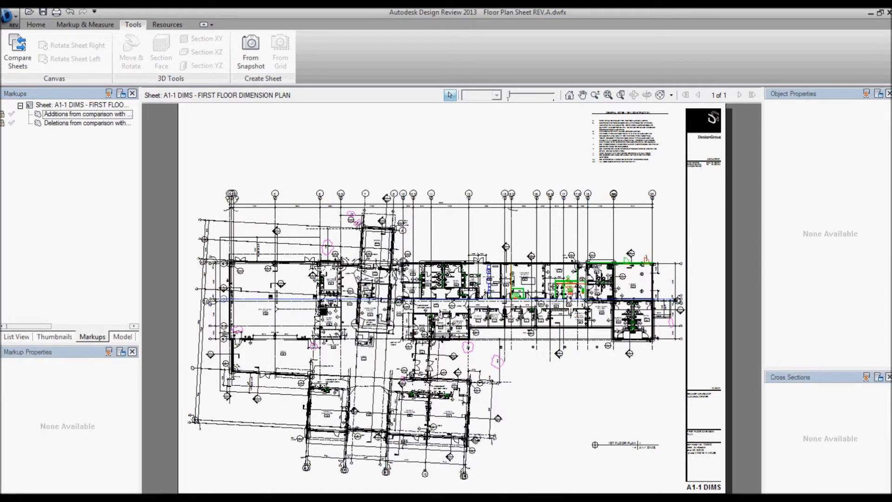
scroll(567, 293, up, 3)
scroll(596, 298, up, 3)
middle_drag(579, 295, 440, 322)
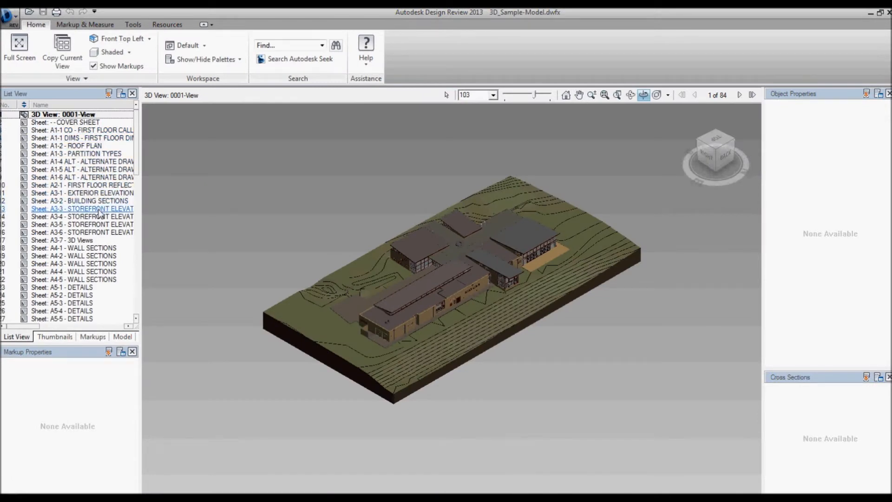
Open sheet A1-1 DIMS in 3D_Sample-Model.dwfx and follow the links to wall sections sheet A4-3 and the DETAIL @ SUNSCREEN view
scroll(138, 190, down, 3)
scroll(137, 187, down, 12)
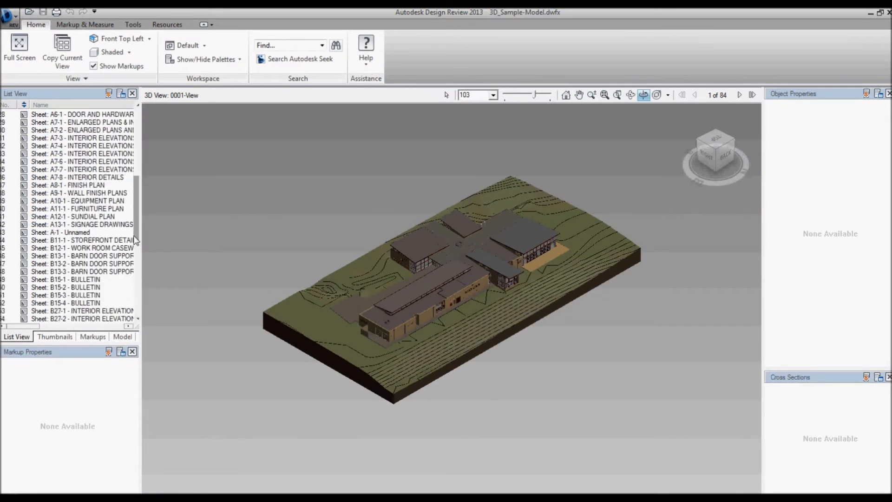
scroll(139, 183, up, 13)
scroll(138, 168, up, 2)
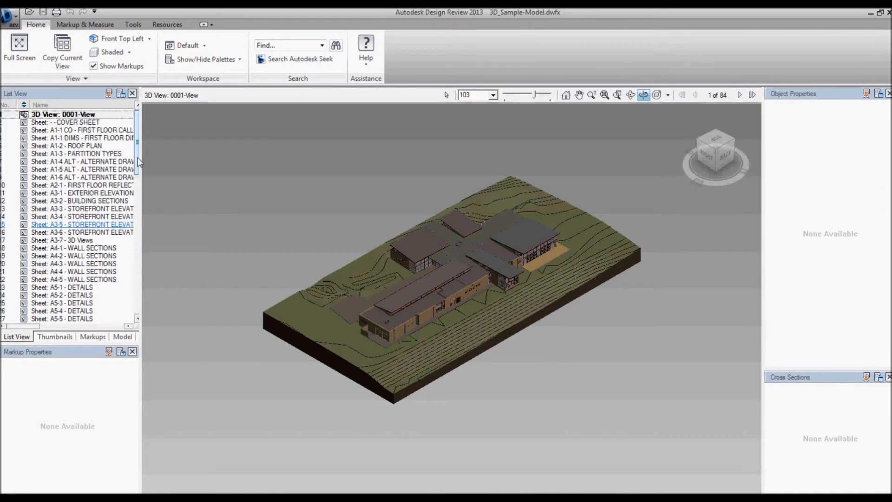
click(75, 138)
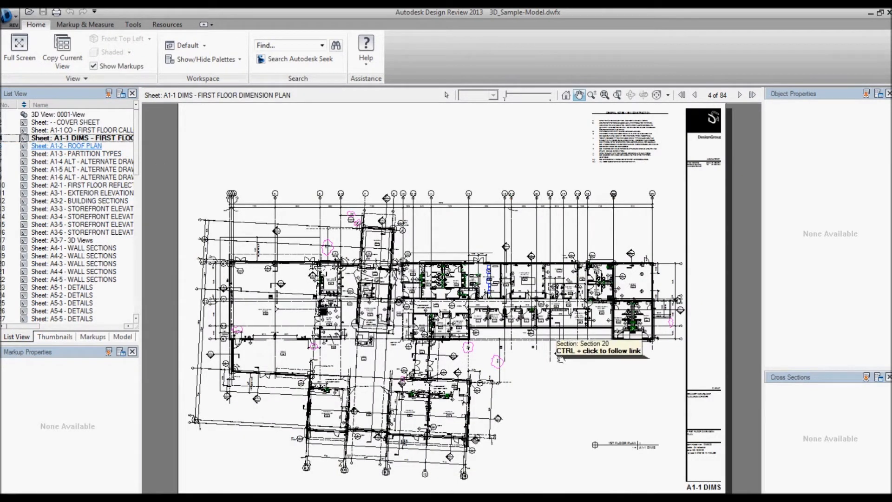
scroll(572, 367, up, 5)
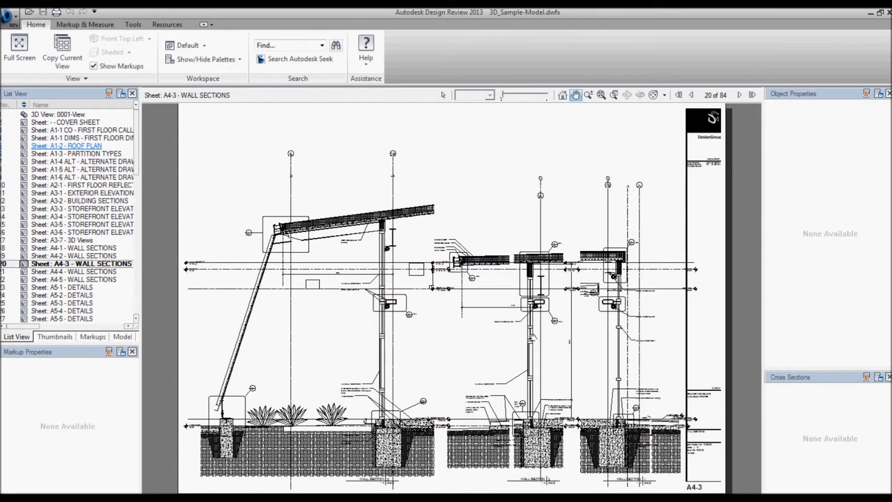
ctrl+click(407, 316)
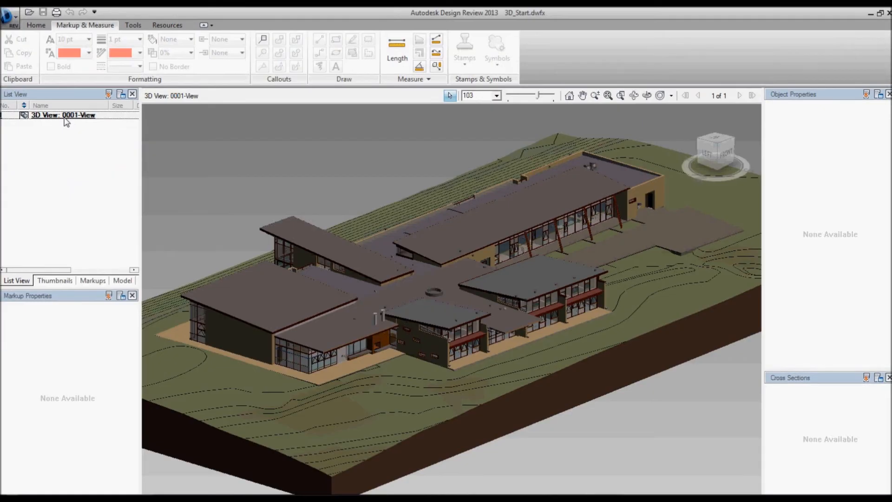
Examine the building exterior from several sides in the 3D view of 3D_Start.dwfx
click(647, 95)
drag(517, 335, 535, 327)
drag(408, 290, 595, 280)
scroll(438, 279, up, 5)
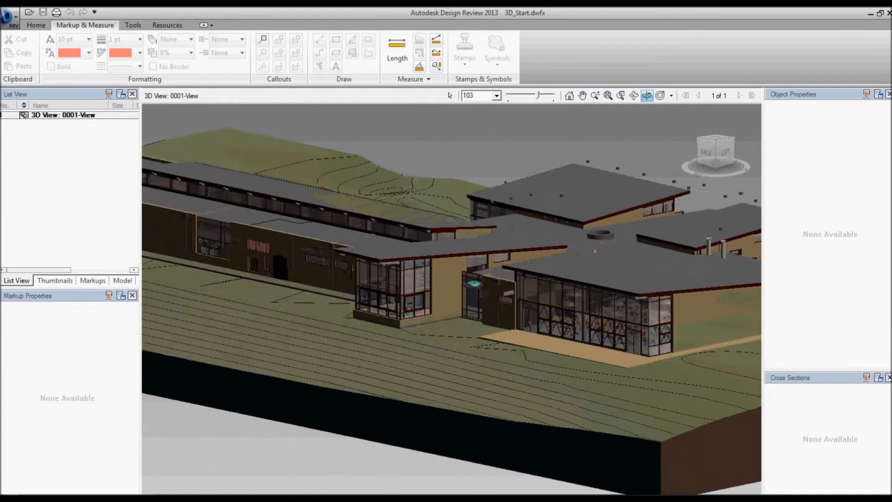
scroll(439, 279, down, 5)
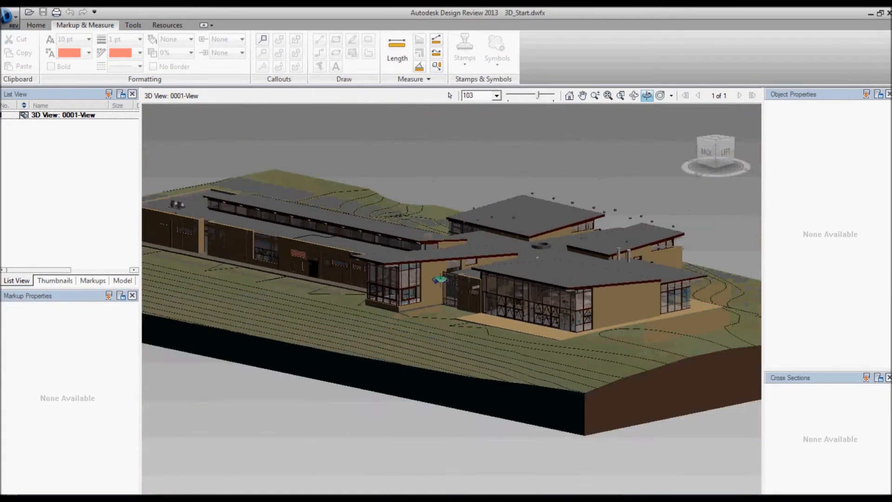
drag(502, 278, 377, 305)
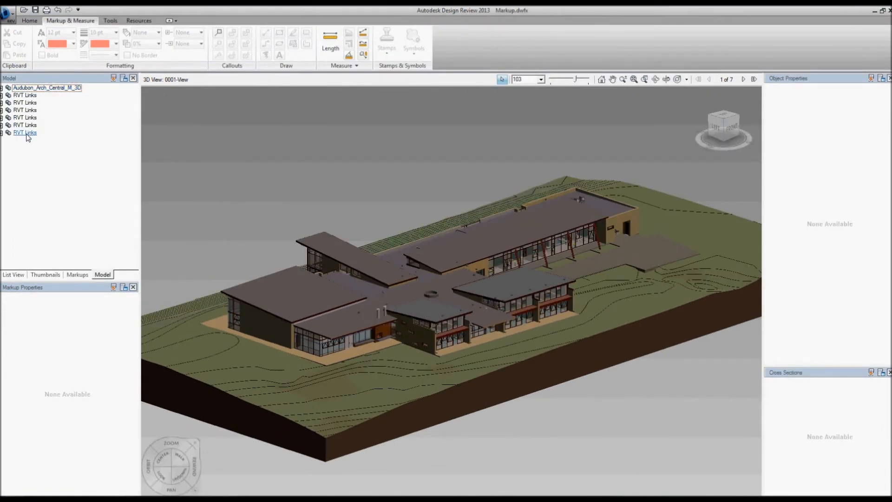
Expand the first RVT Links entry in Markup.dwfx and hide all other models to isolate the building services
click(2, 95)
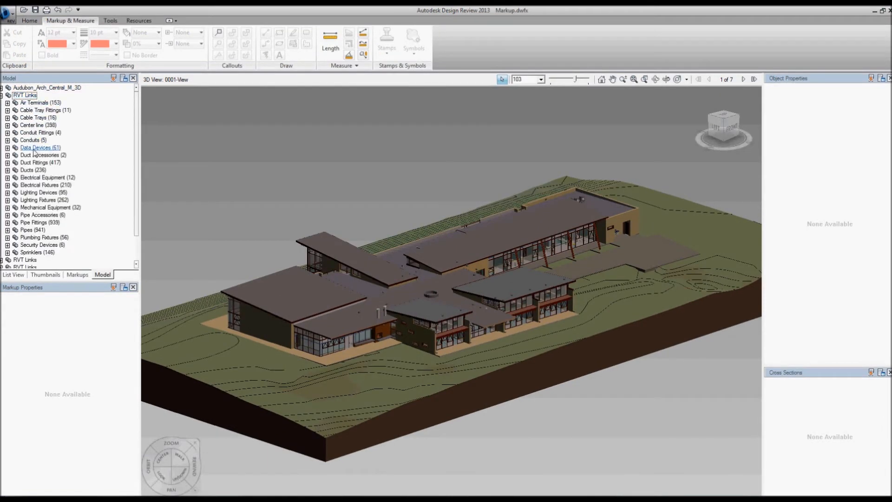
click(29, 96)
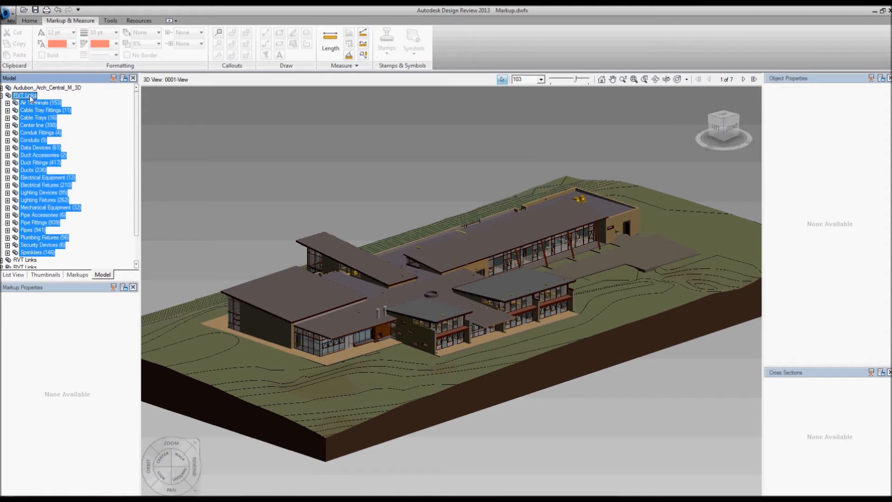
right_click(31, 98)
click(55, 114)
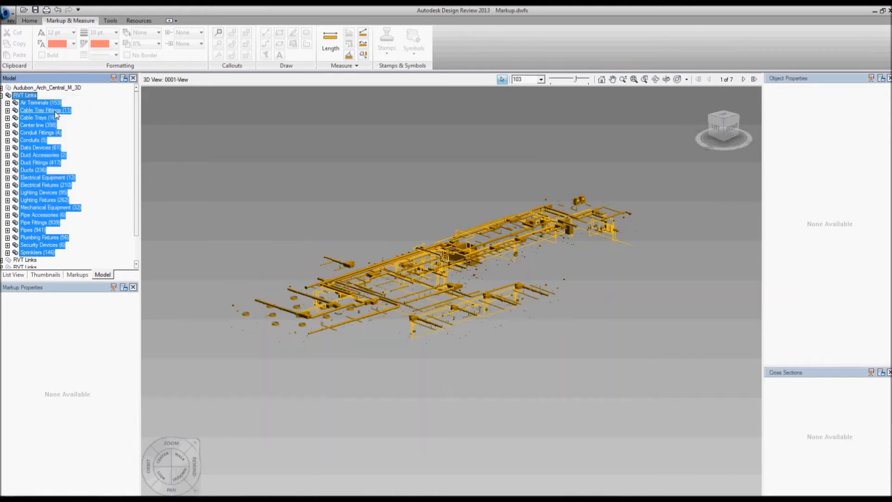
click(255, 142)
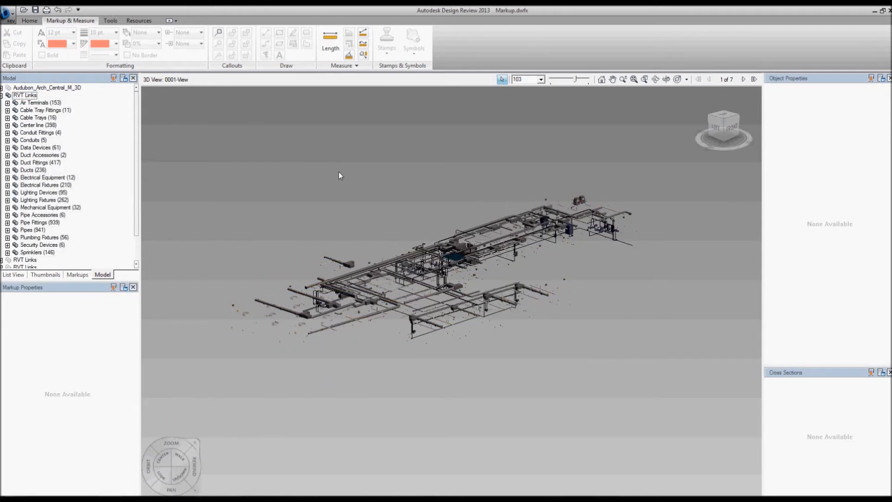
Inspect the properties of a horizontal heat pump, the round duct attached to it and a linear pendant light
scroll(479, 267, up, 6)
middle_drag(423, 242, 475, 311)
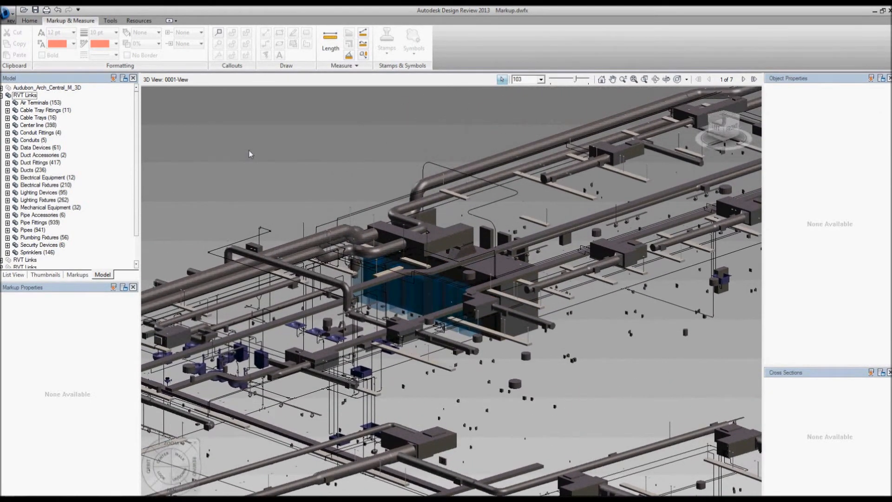
click(608, 251)
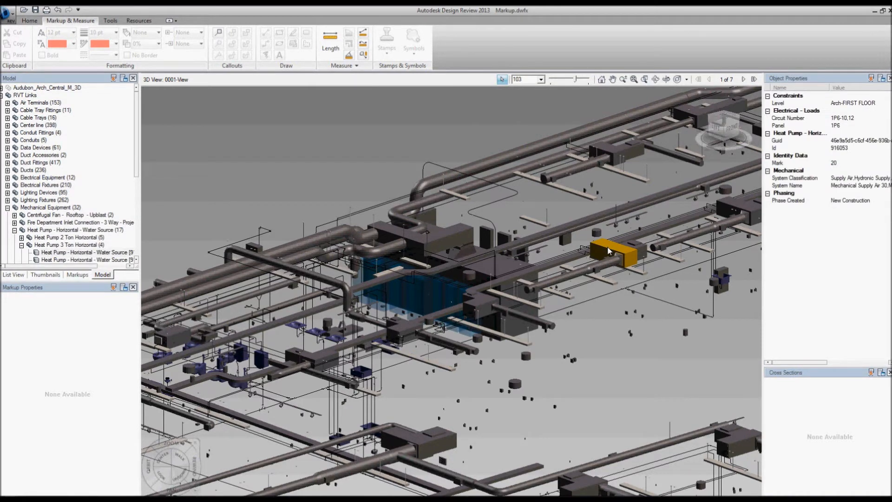
click(606, 265)
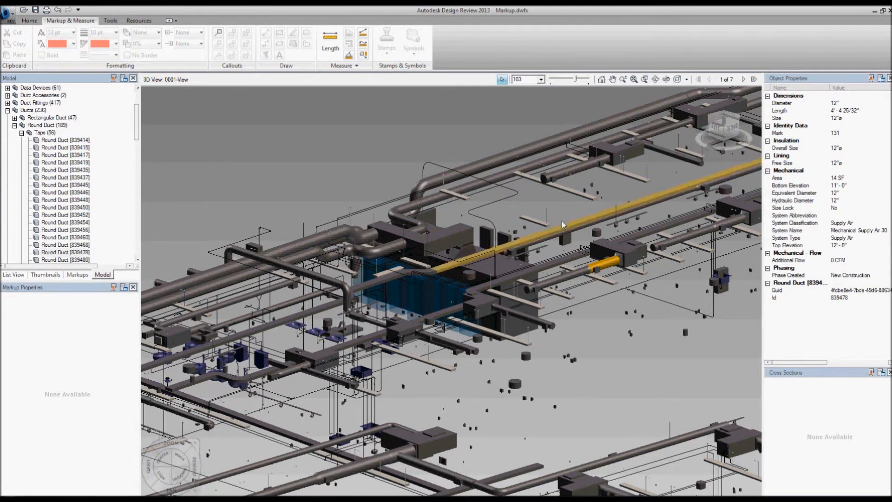
click(564, 191)
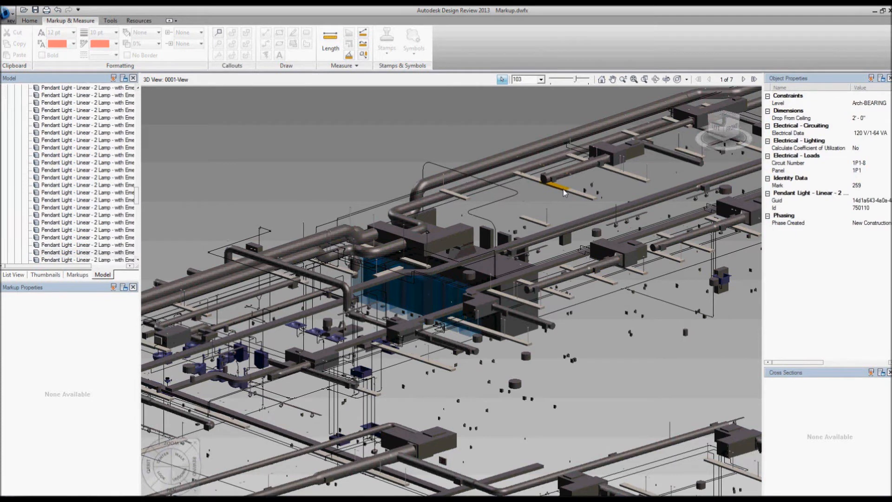
Select the first RVT Links entry again and show all hidden models in the 3D view
click(76, 253)
click(18, 95)
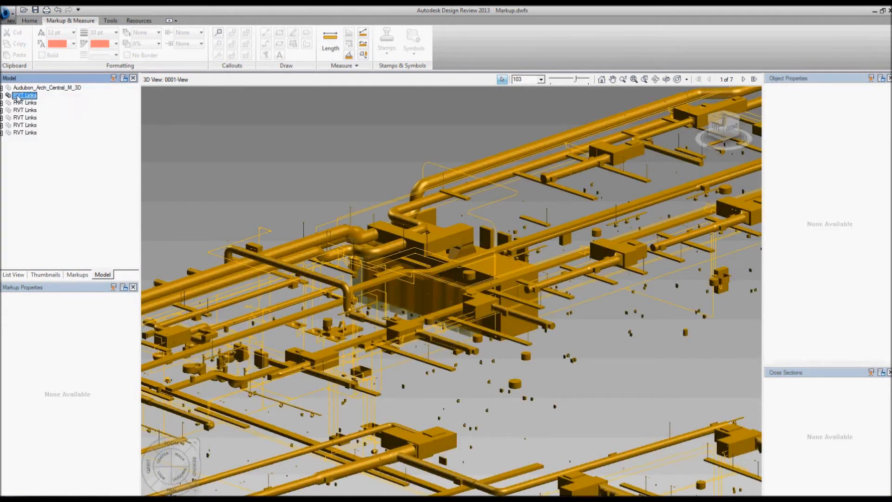
right_click(17, 96)
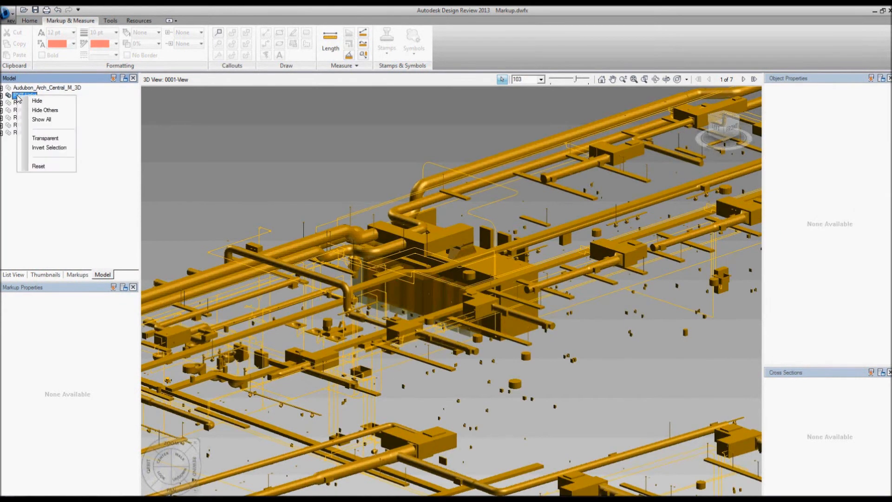
click(50, 122)
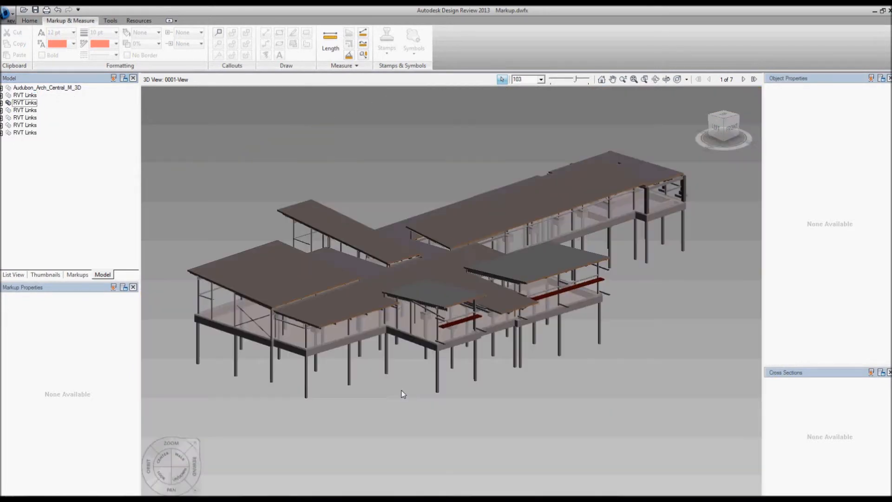
Examine the isolated structural model from below and inspect the properties of a generic pile under the long wing
shift+middle_drag(428, 344, 597, 276)
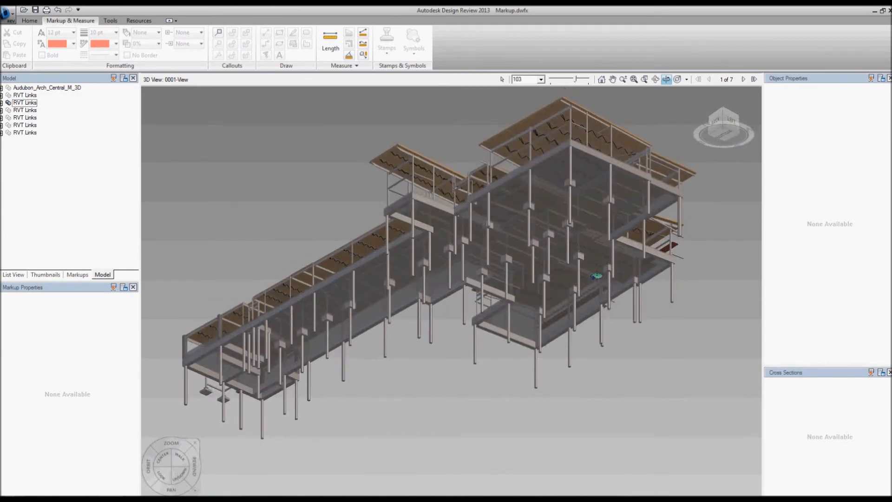
click(502, 79)
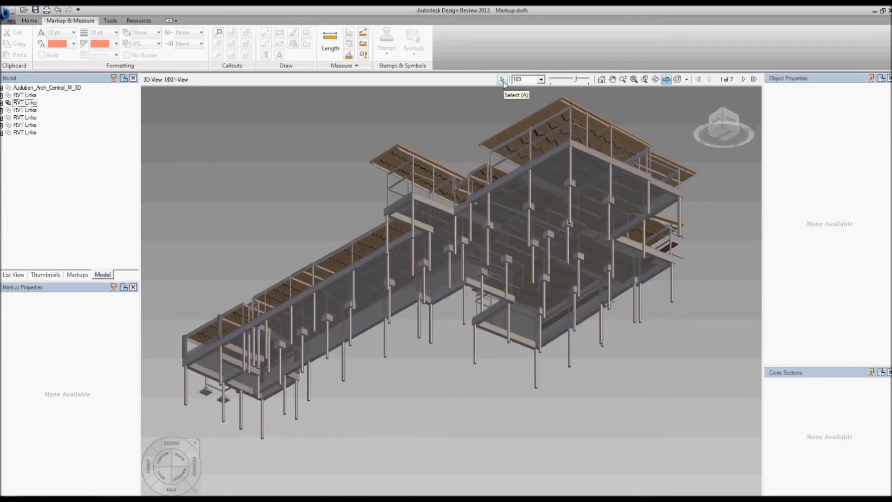
click(421, 317)
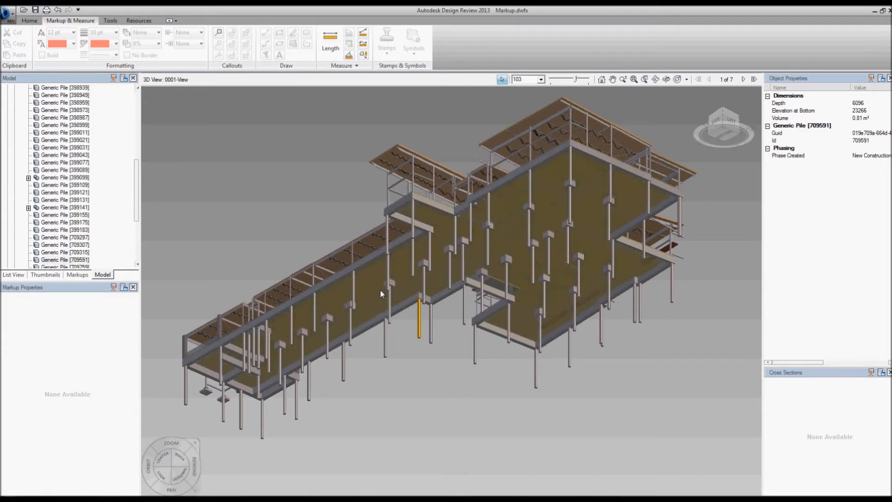
Inspect a concrete beam along the long wing and the properties of the foundation floor slab, then view the structure from above
click(377, 323)
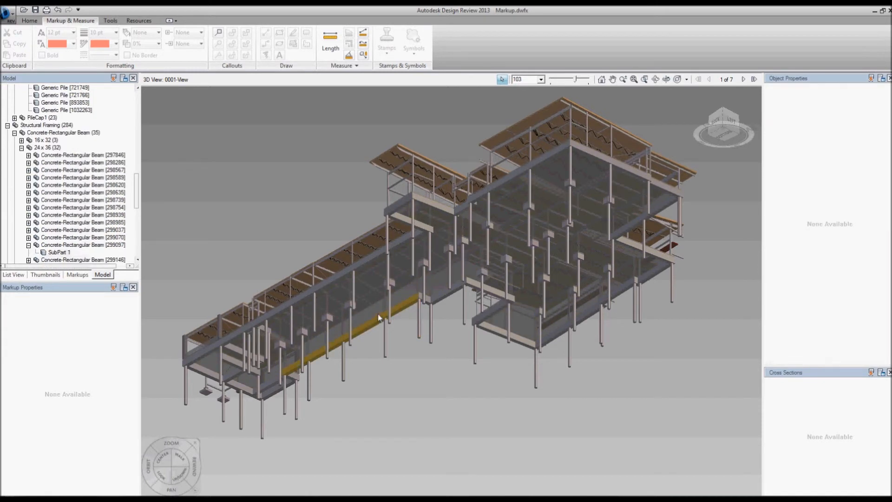
click(371, 305)
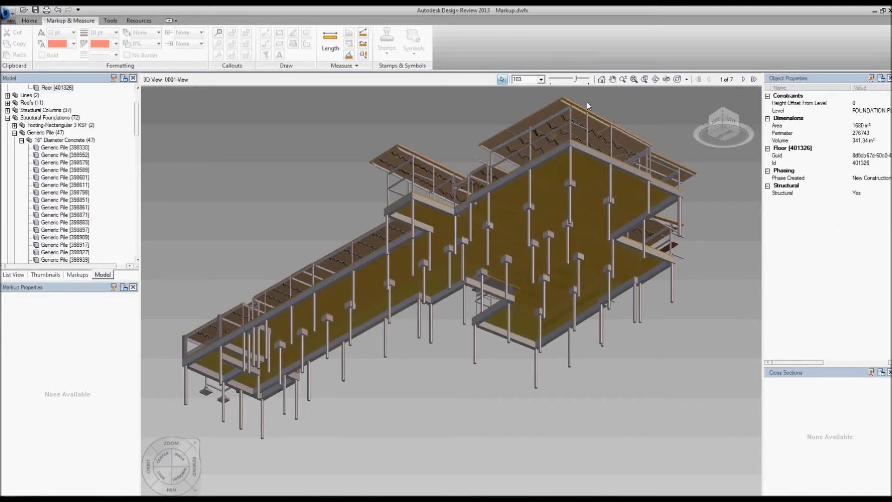
click(666, 79)
drag(471, 317, 252, 397)
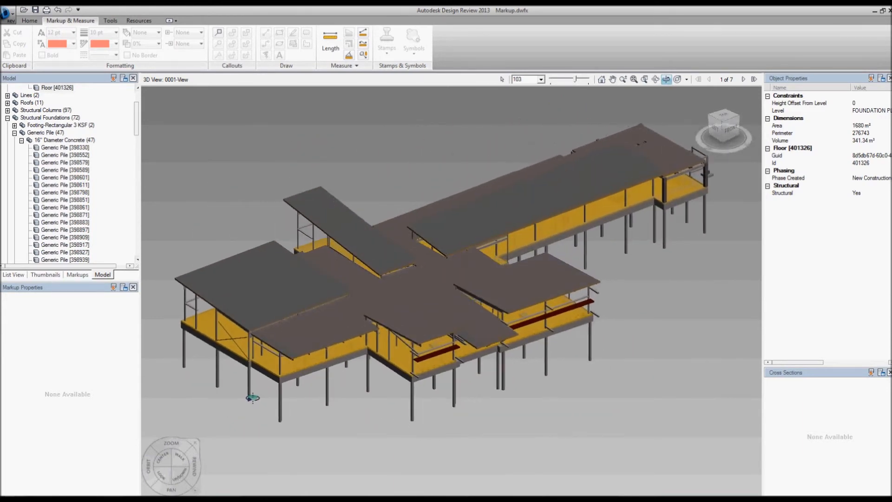
Collapse the expanded structural RVT Links entry in the model tree and show all hidden models again
click(8, 118)
click(8, 125)
click(2, 102)
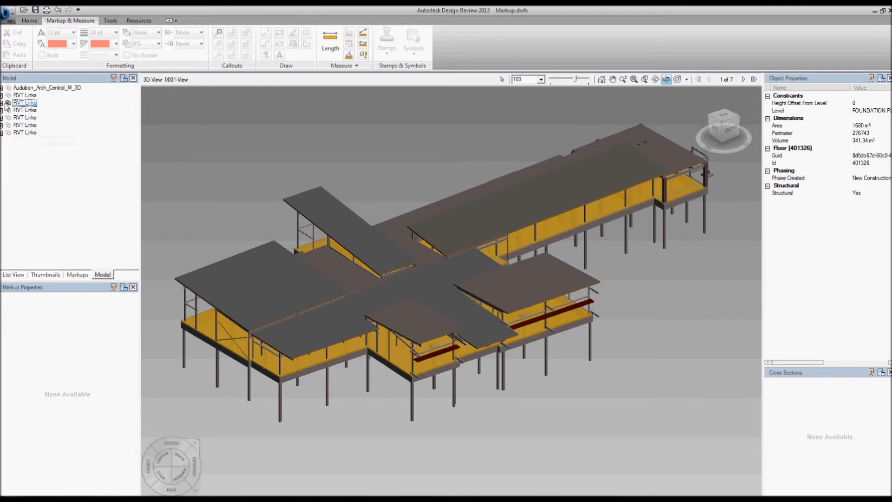
right_click(19, 104)
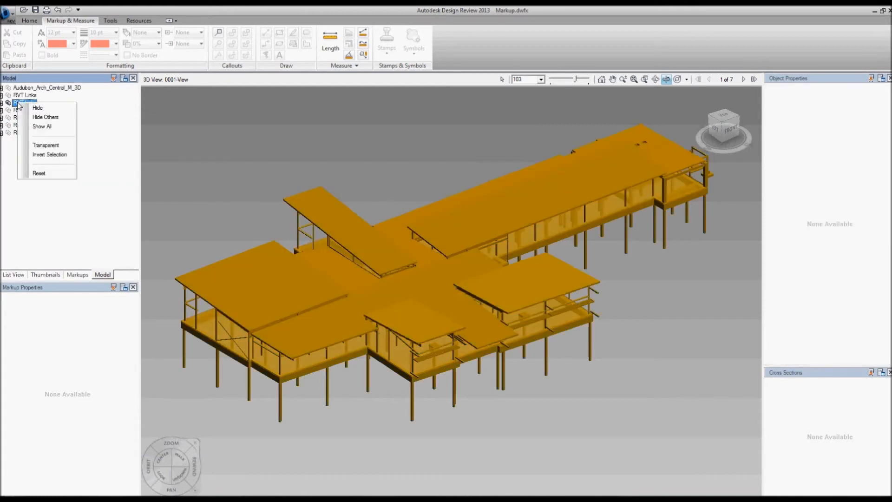
click(47, 127)
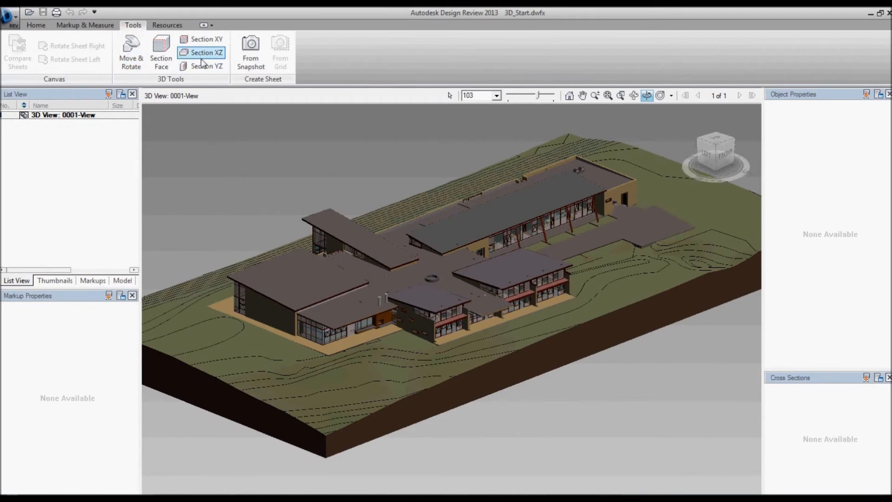
Cut the 3D_Start.dwfx building with an XZ section plane lowered to expose the room interiors, and hide the plane's display
click(202, 55)
mouse_move(452, 254)
mouse_down()
mouse_move(455, 227)
mouse_move(455, 238)
mouse_up()
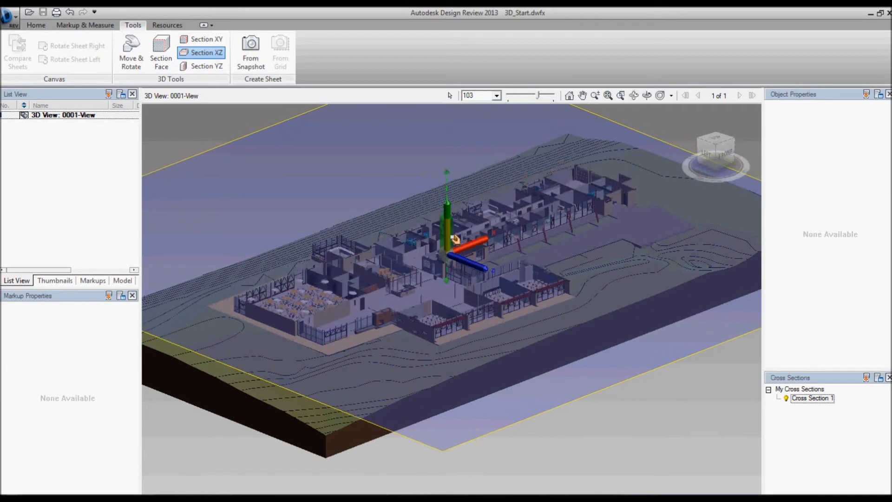
click(131, 52)
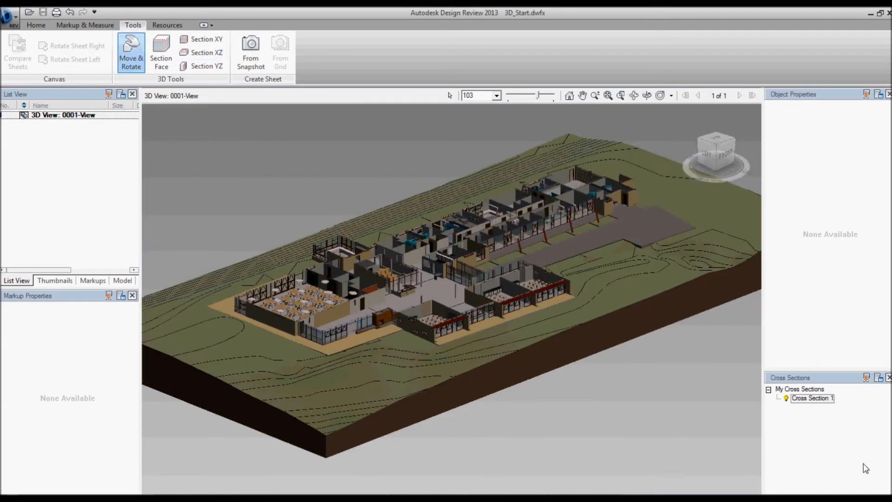
Rename the horizontal cross section as Plan and turn it off
right_click(800, 402)
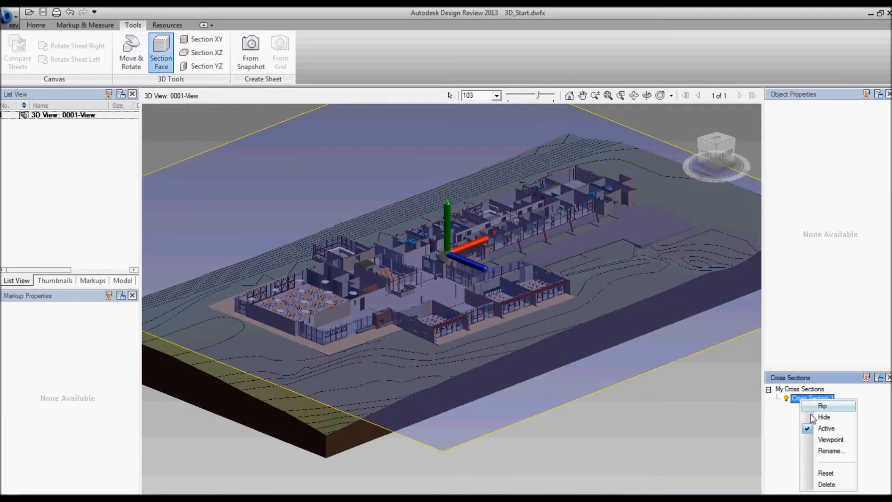
click(832, 454)
text(Plan)
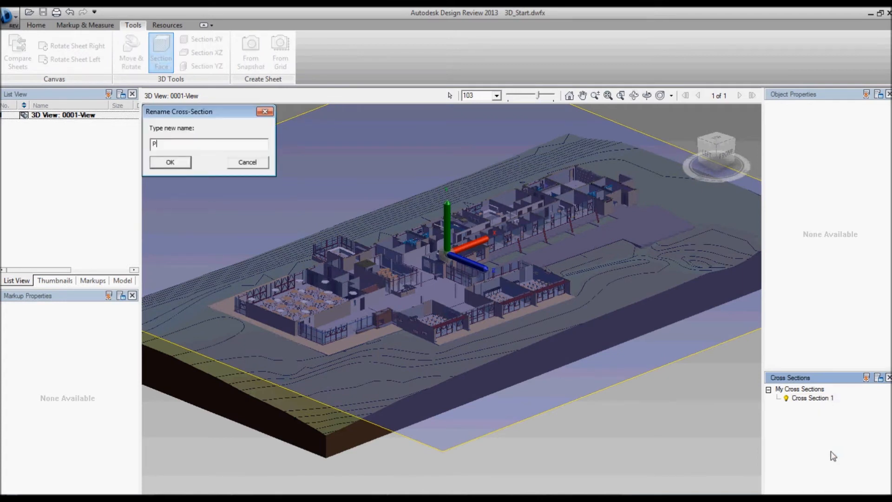
click(177, 162)
click(785, 398)
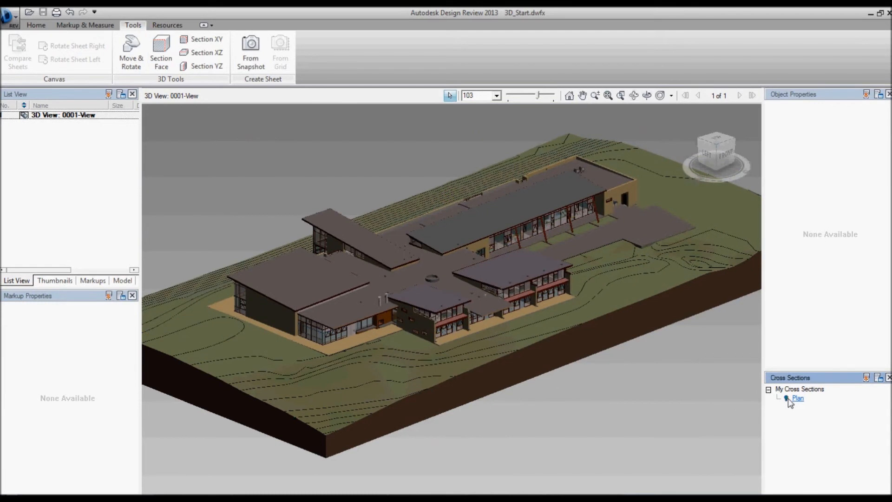
Section the building parallel to its end wall face, moving the cut into the building past the first roofed block
click(167, 58)
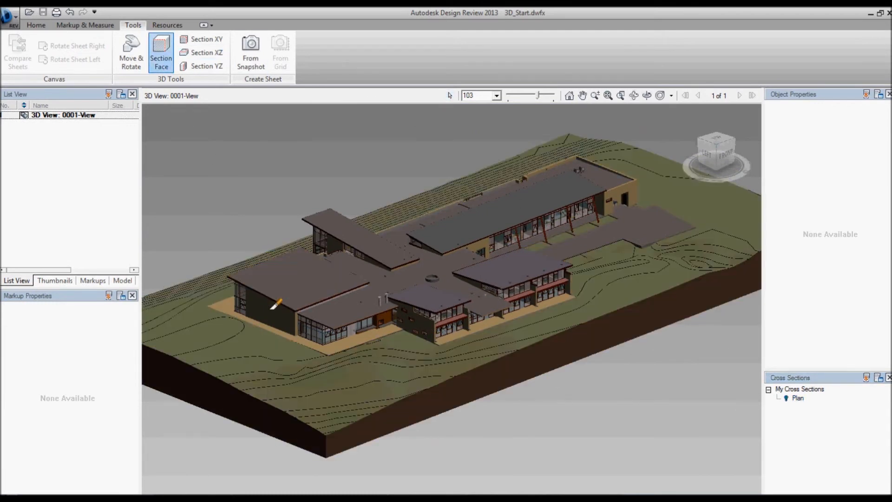
click(272, 308)
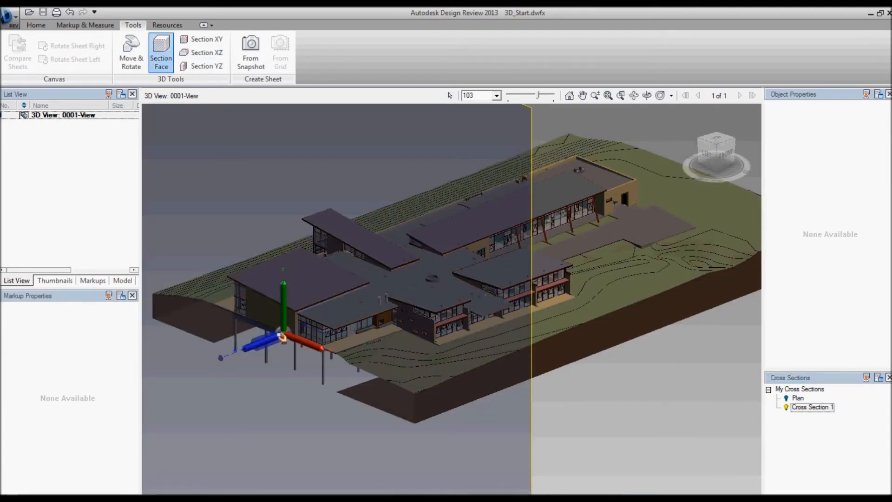
drag(277, 337, 471, 328)
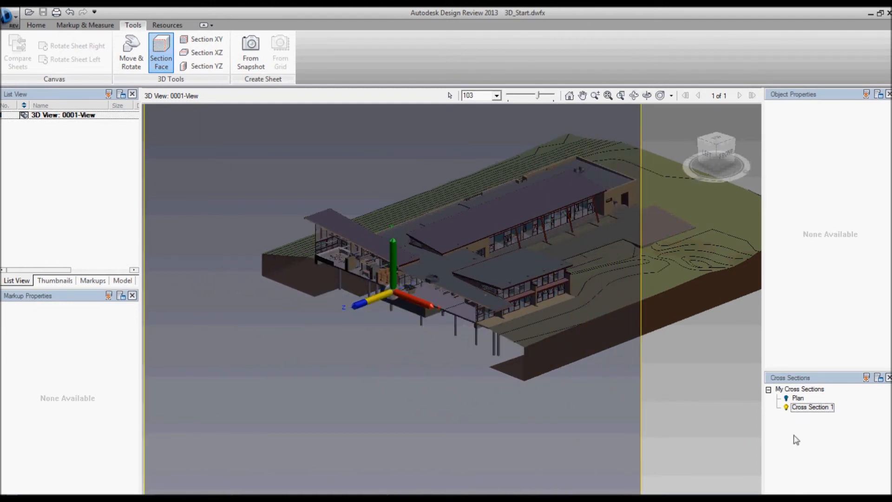
click(131, 50)
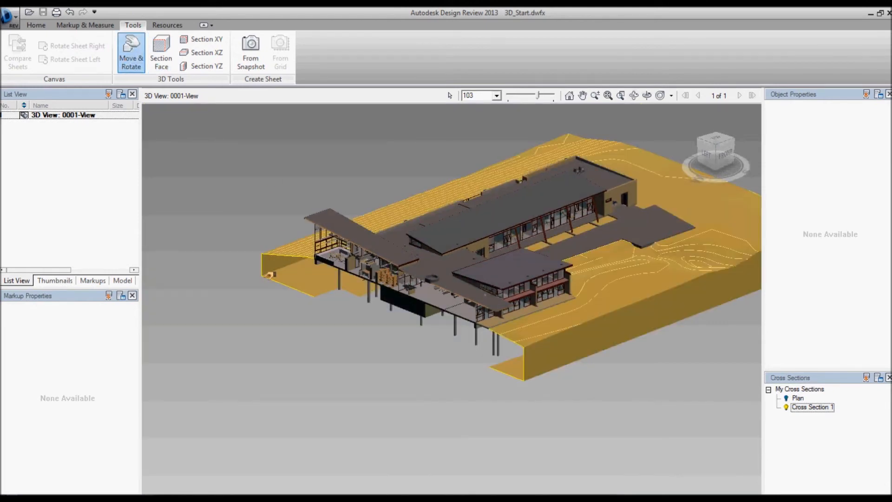
Examine the furnished rooms exposed by the face section up close and turn on the Plan cross section as well
click(645, 97)
drag(321, 337, 507, 329)
scroll(455, 314, up, 8)
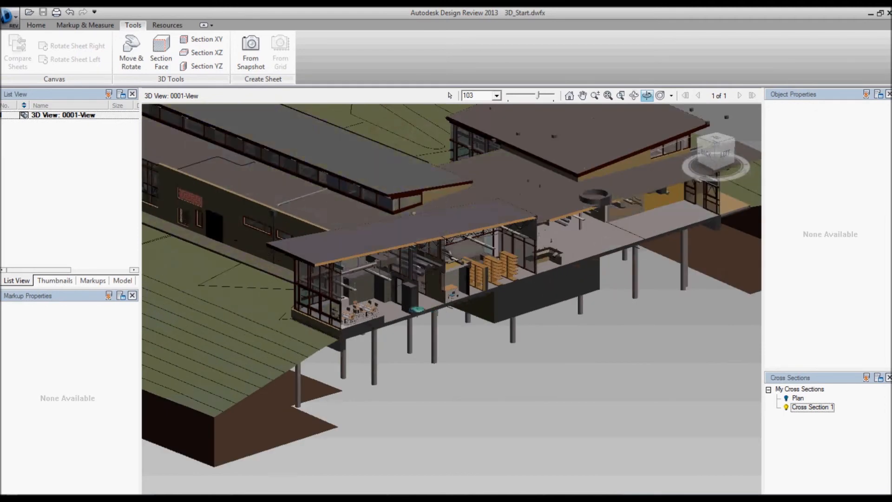
drag(423, 388, 424, 393)
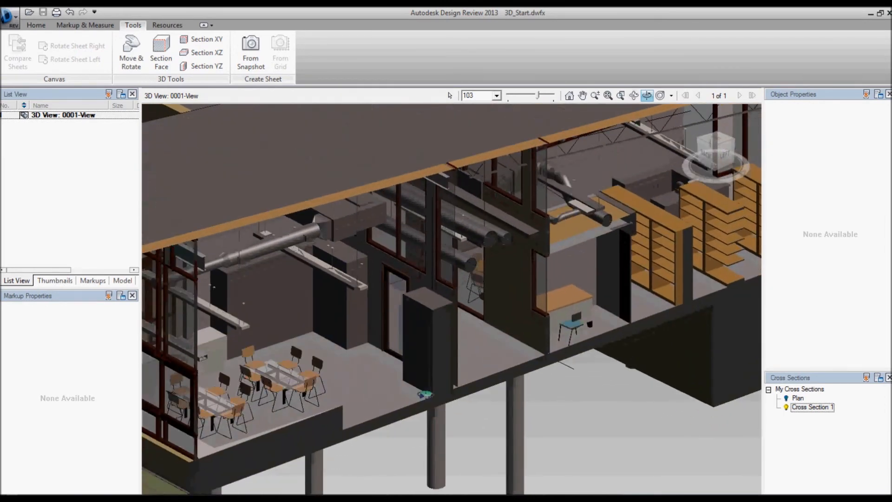
click(786, 407)
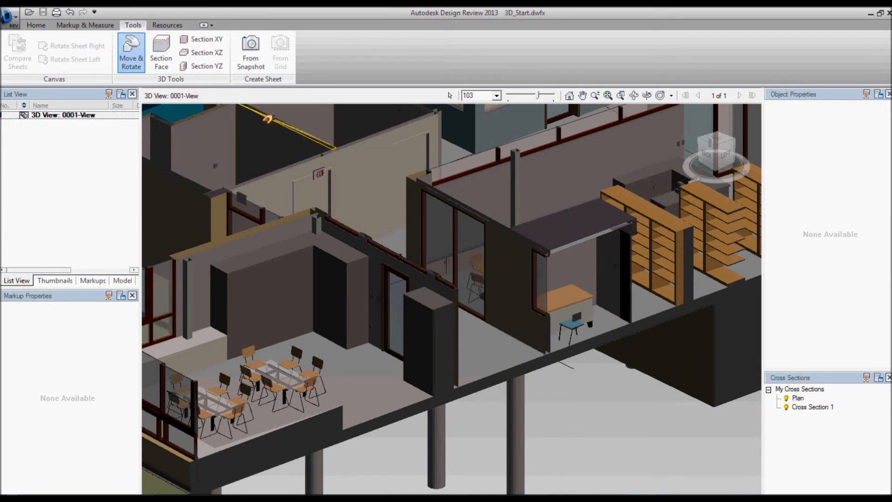
Move the inner staff room table with its chairs away from the other table and rotate the group about its vertical axis
click(450, 95)
click(294, 368)
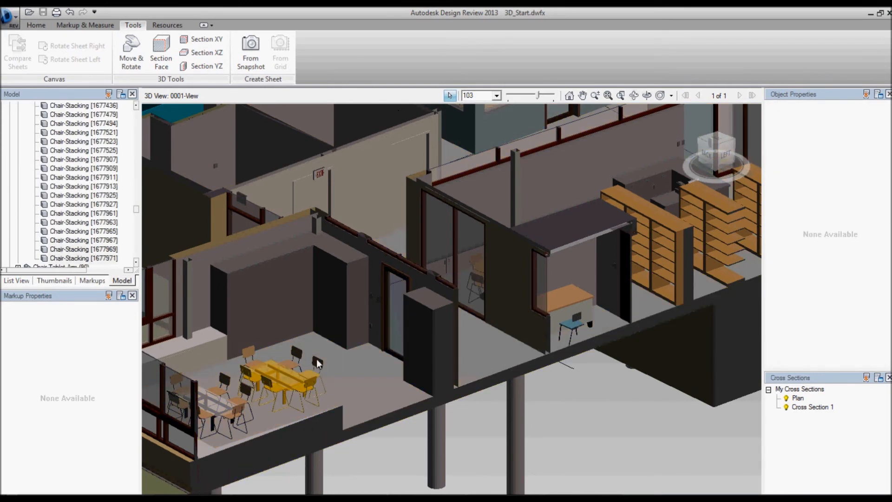
click(131, 51)
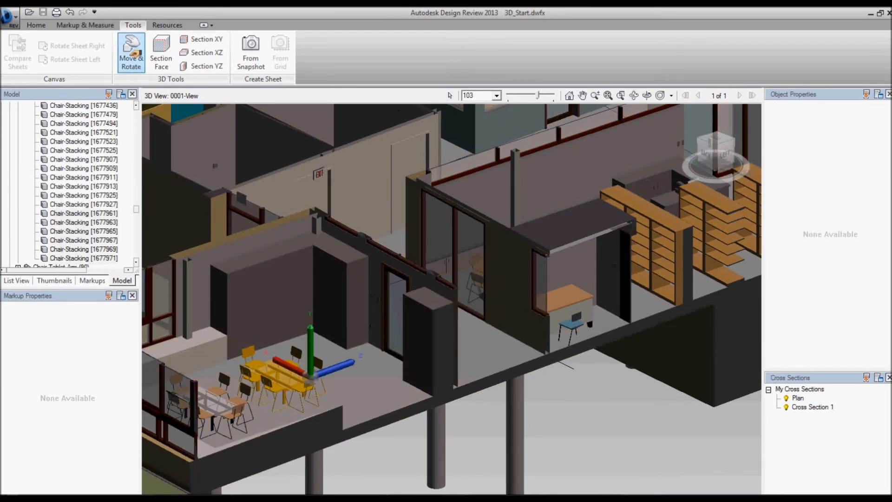
drag(337, 364, 368, 355)
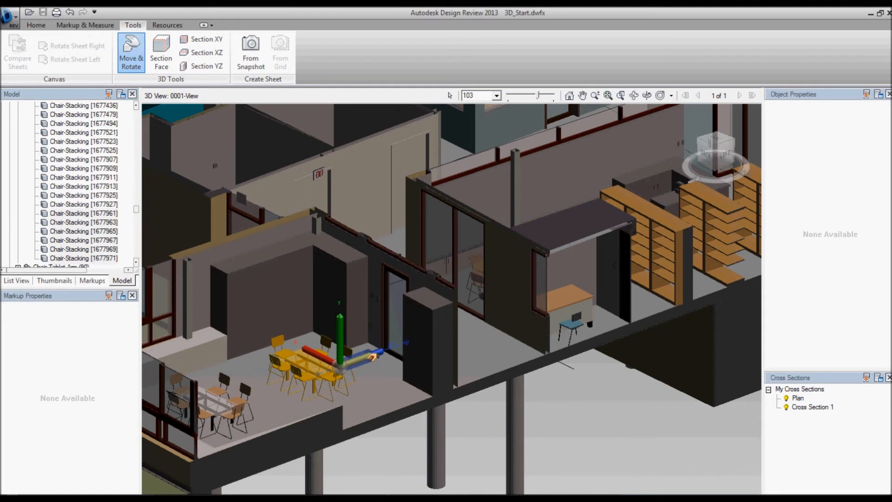
drag(352, 309, 385, 328)
drag(331, 363, 317, 368)
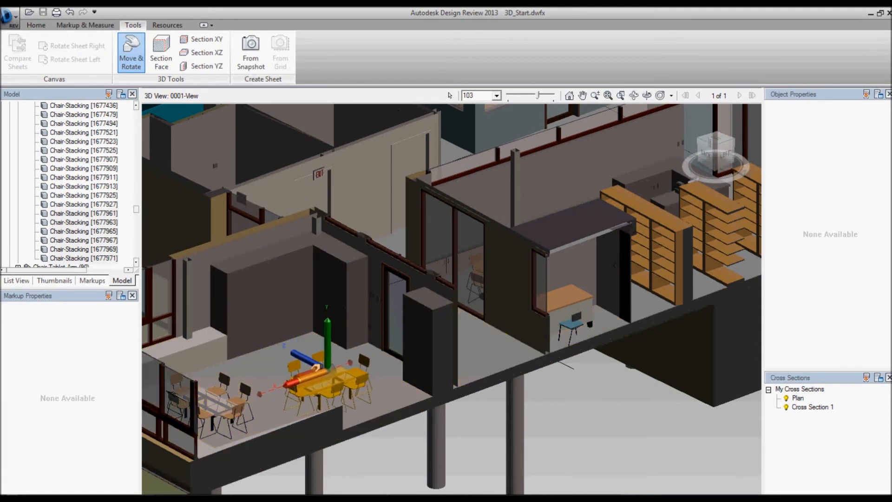
click(131, 51)
Call out the relocated table with "Move table" and capture an 826 × 677 snapshot of the room as a new sheet
click(77, 25)
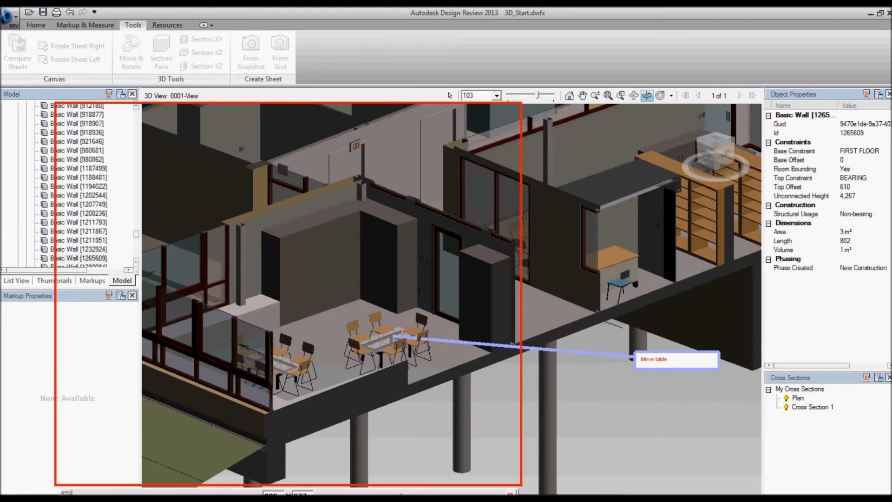
drag(400, 495, 525, 491)
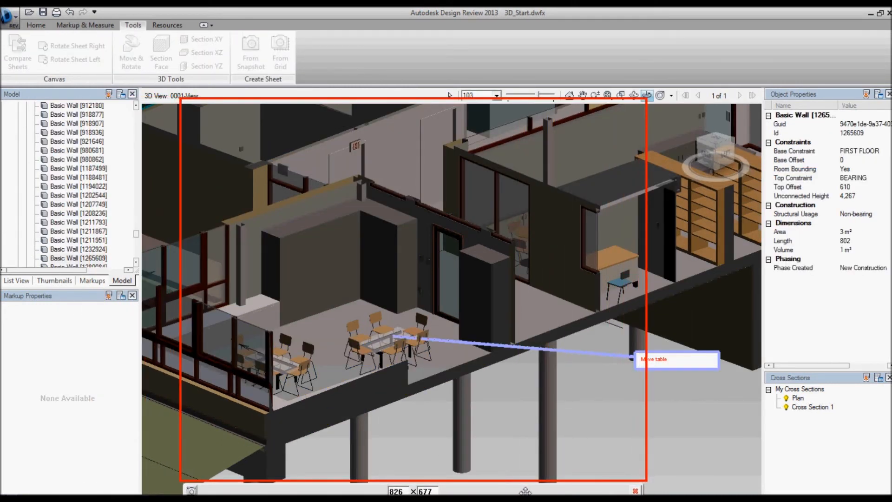
click(190, 490)
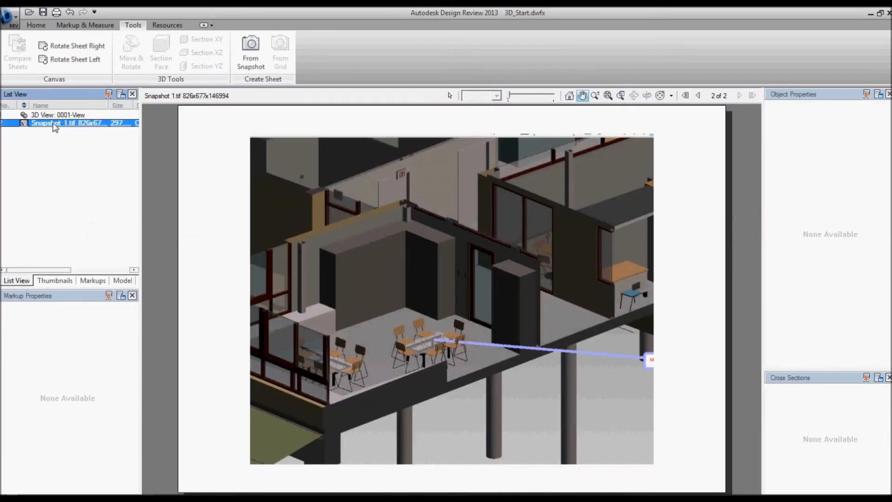
Rename the snapshot sheet as "staff room"
right_click(56, 128)
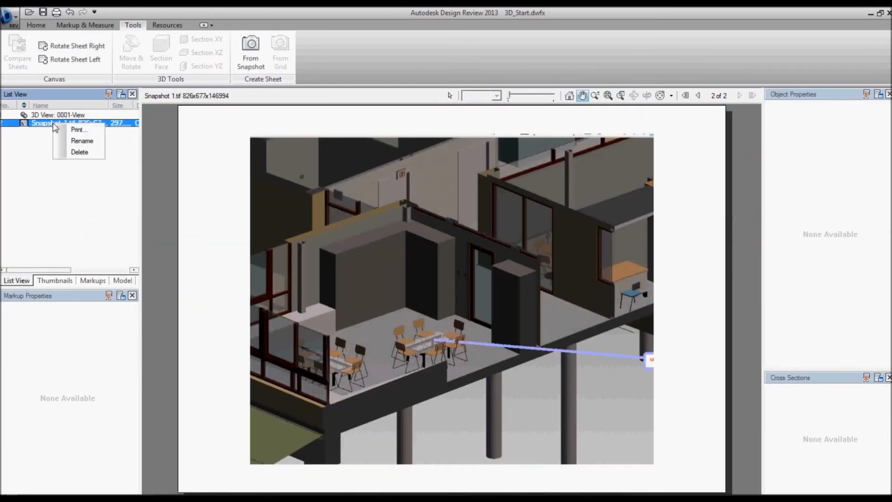
click(81, 140)
text(staff)
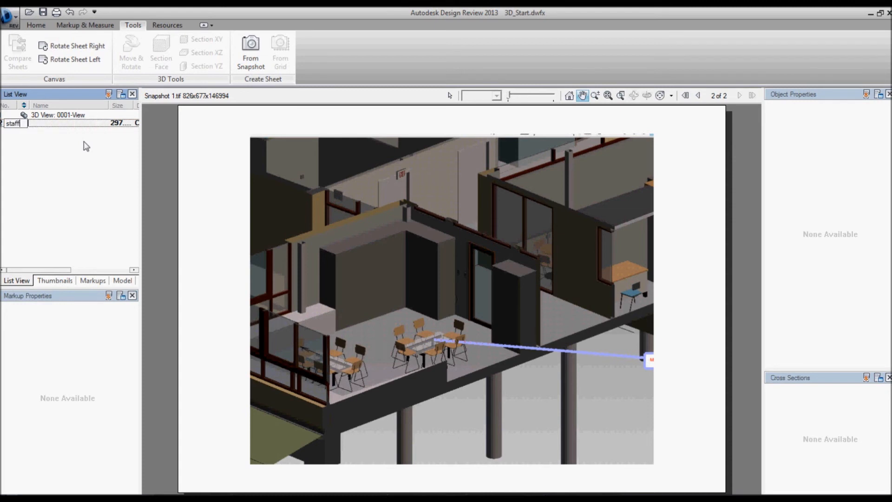
key(Return)
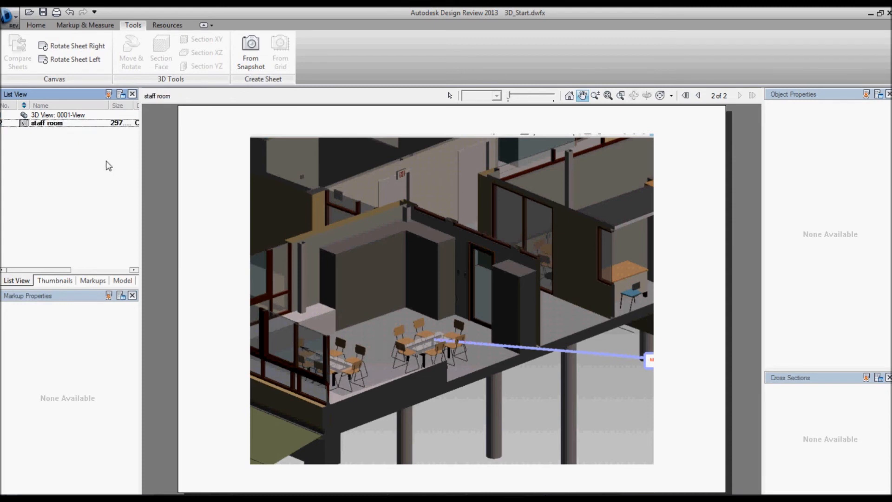
Add a revision cloud callout around the relocated table on the snapshot sheet with the text "move table"
click(85, 25)
click(279, 44)
drag(374, 300, 497, 383)
click(552, 417)
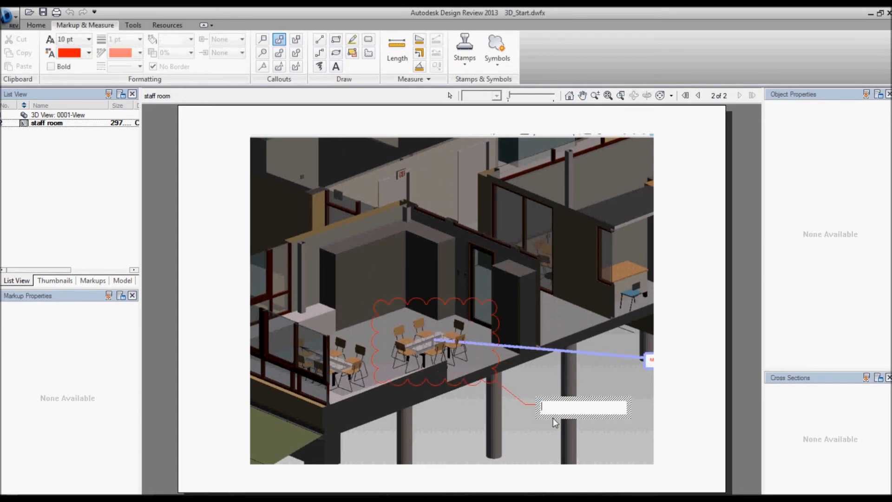
text(mob)
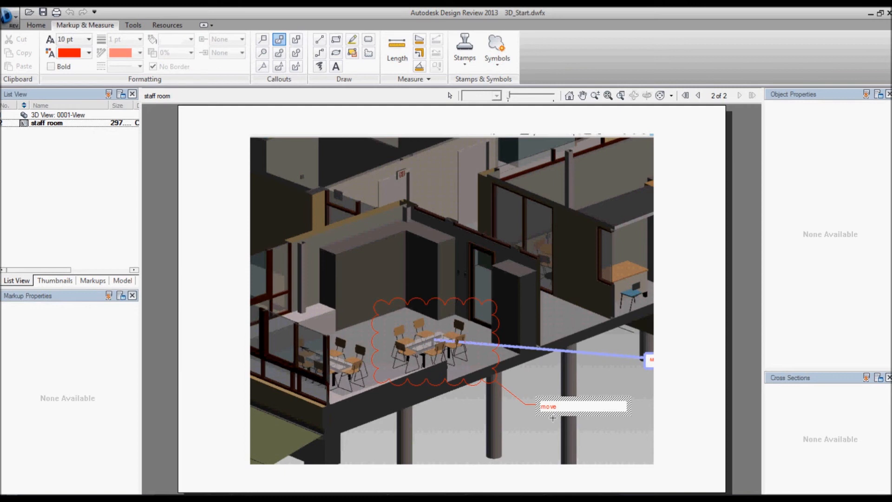
click(600, 370)
click(598, 377)
Set the "move table" cloud callout's status to For Review and lock the markup
click(523, 400)
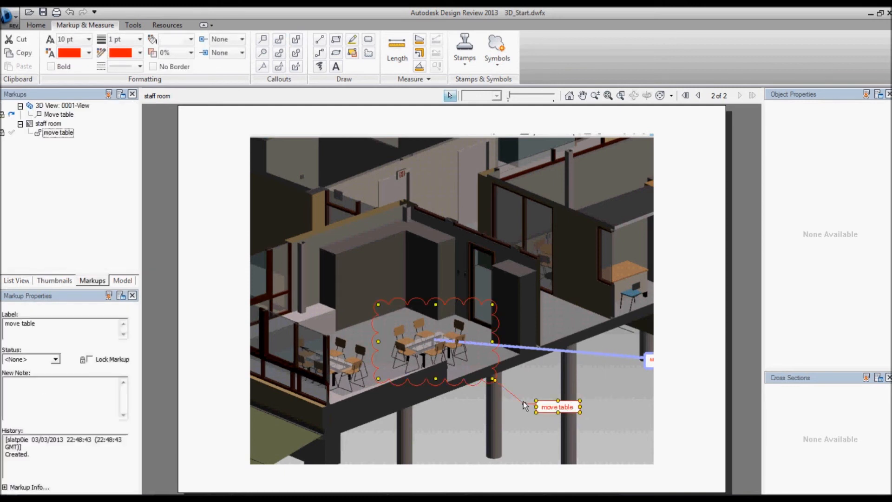
click(55, 359)
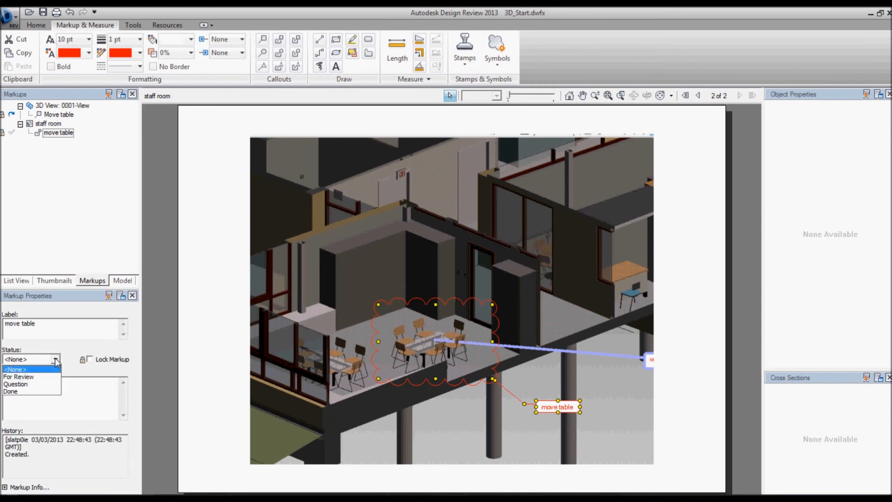
click(24, 376)
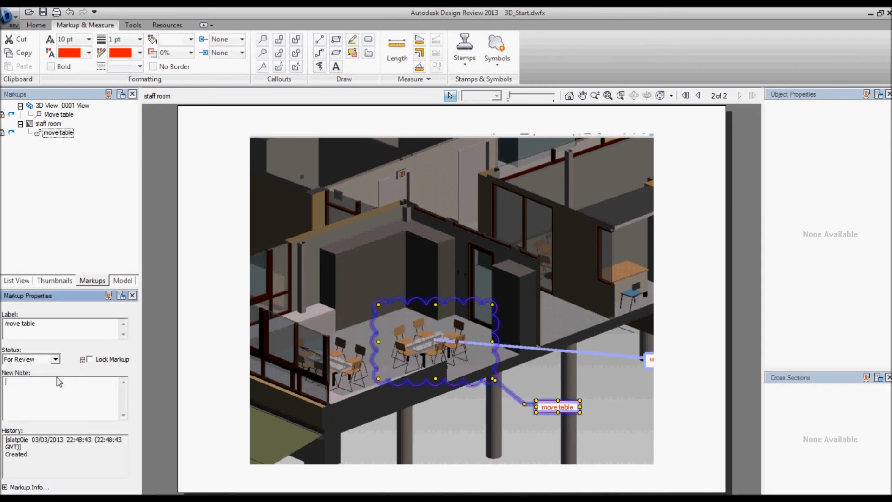
click(89, 359)
click(88, 225)
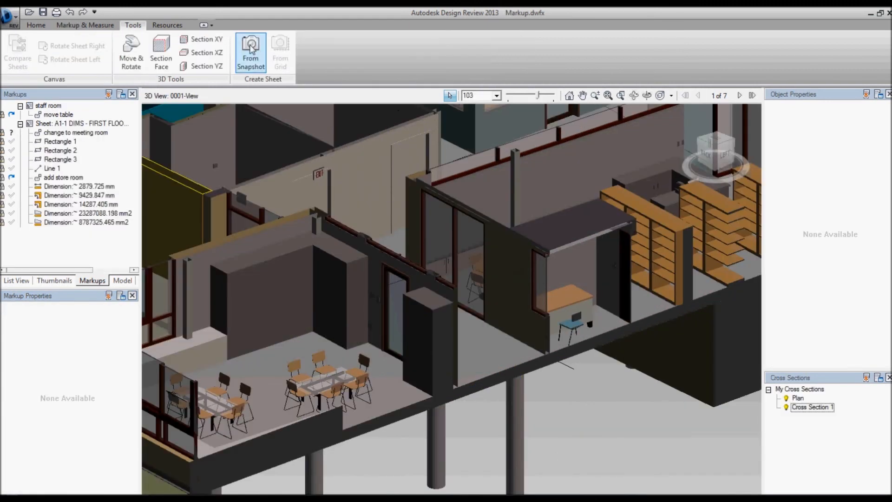
Switch to desk.pdf in Adobe Reader and capture a 743 × 677 snapshot of its office desking page as a new sheet
click(251, 47)
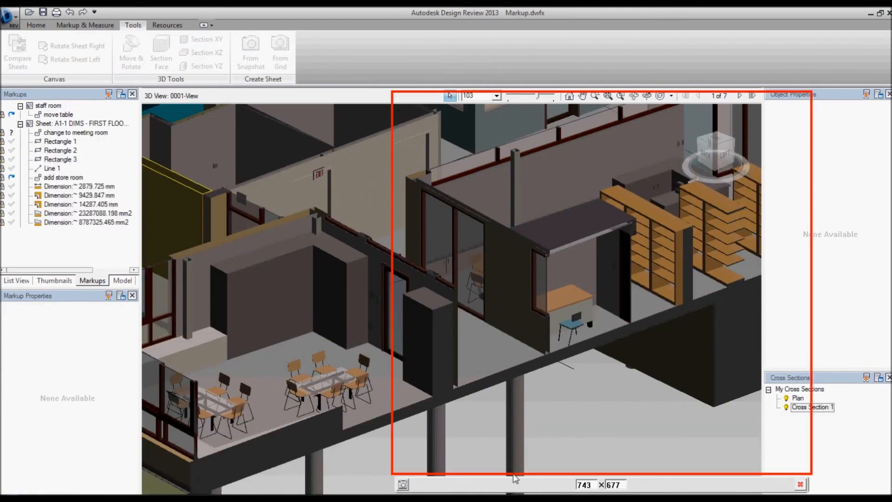
key(alt+Tab)
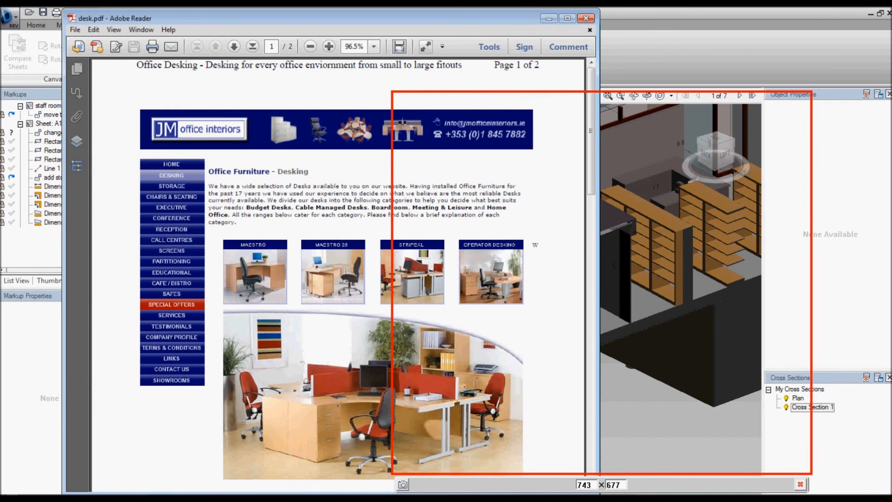
drag(592, 169, 595, 180)
drag(689, 484, 429, 459)
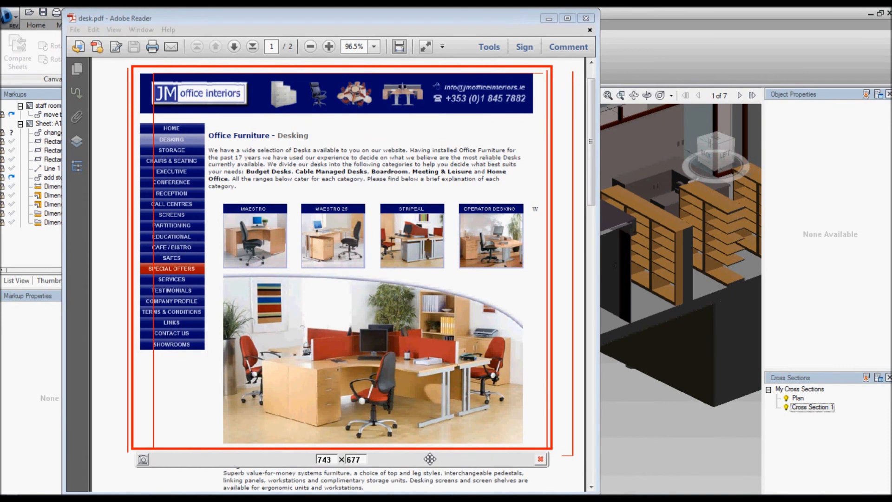
click(143, 460)
Rename the new snapshot sheet as "Desk"
click(16, 280)
right_click(58, 171)
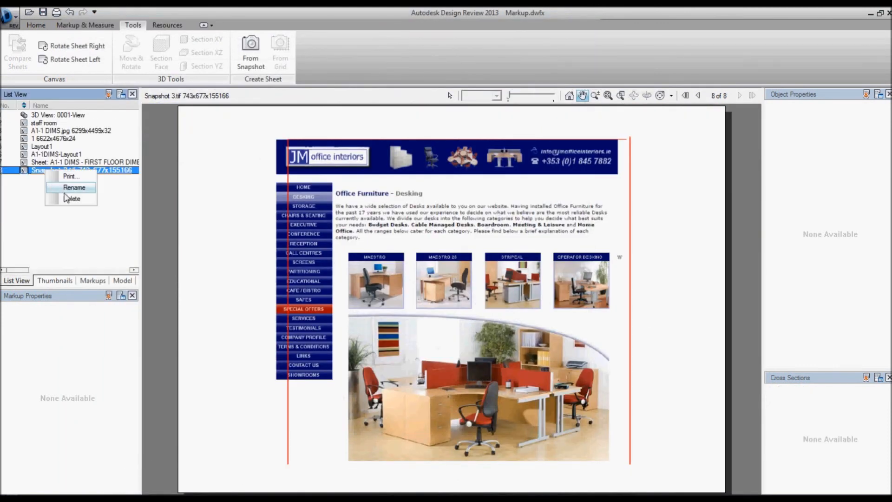
click(74, 189)
text(Desk)
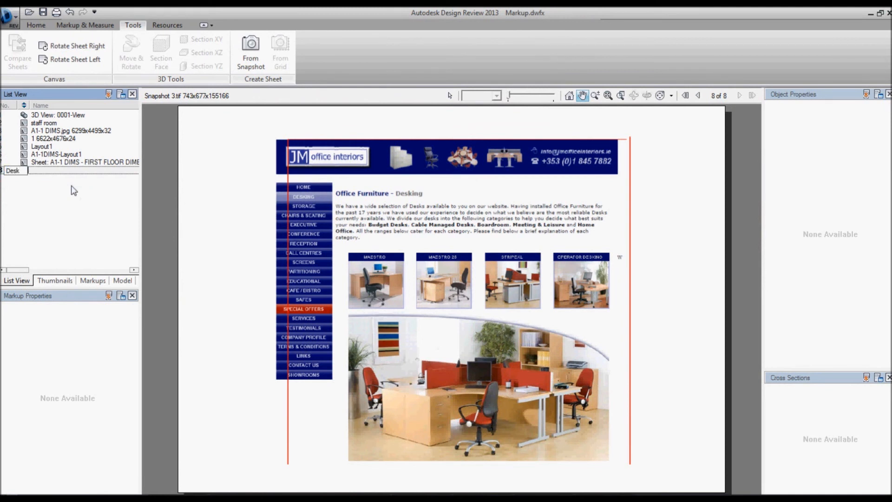
key(Return)
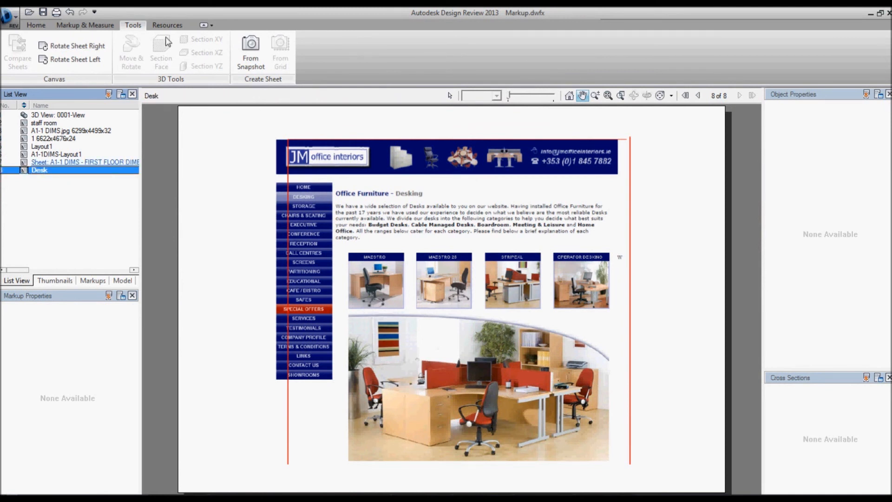
Add a revision cloud callout around the large desk photo with the text "for office" and set its status to For Review
click(85, 25)
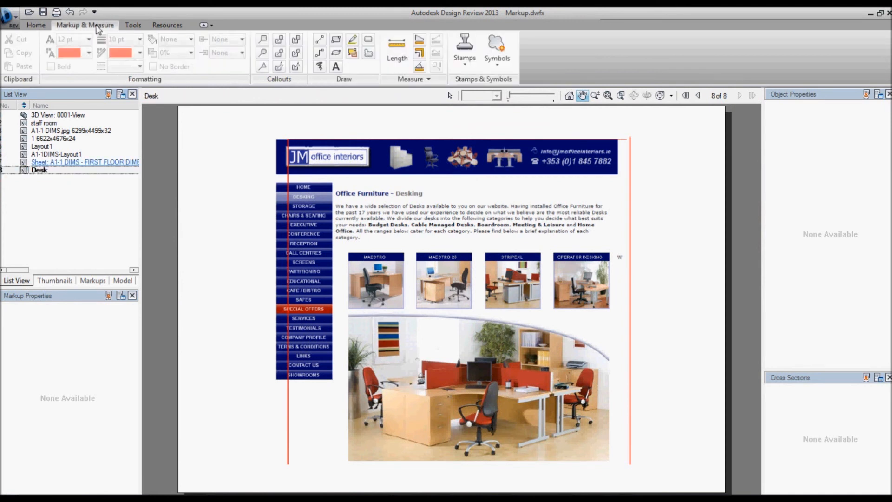
click(279, 39)
mouse_move(336, 309)
mouse_down()
mouse_move(558, 465)
mouse_move(621, 473)
mouse_up()
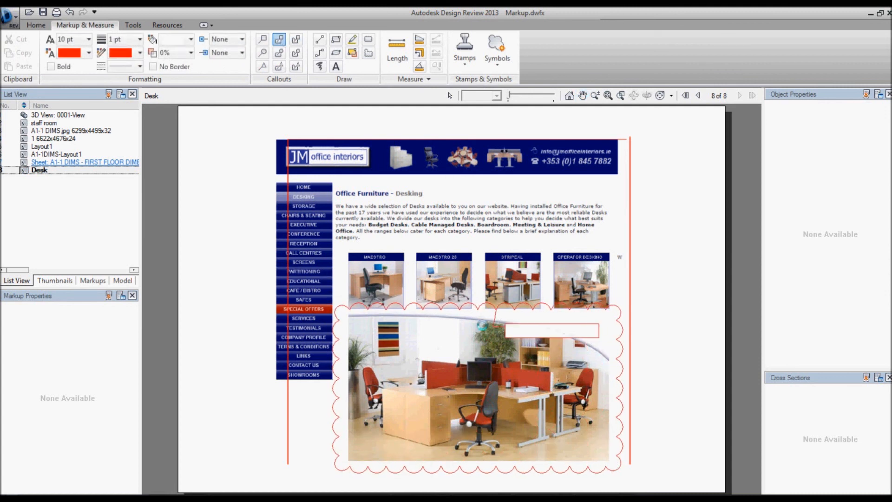
click(196, 407)
text(for office)
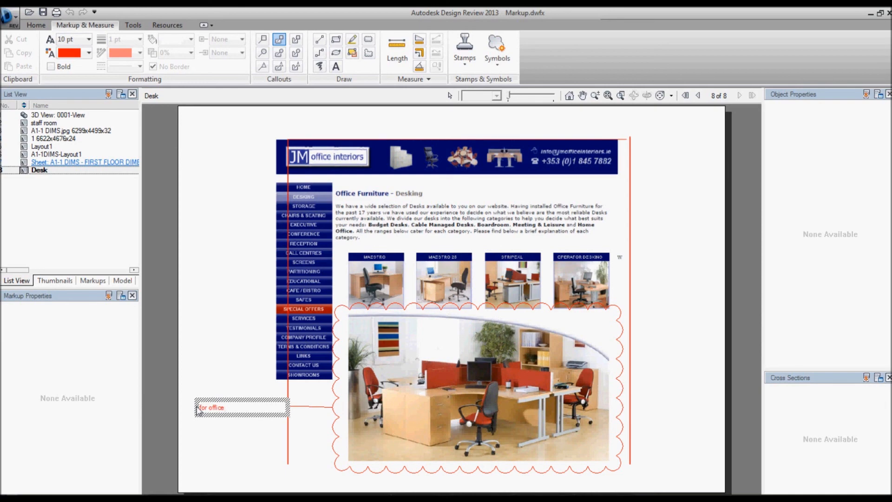
click(175, 417)
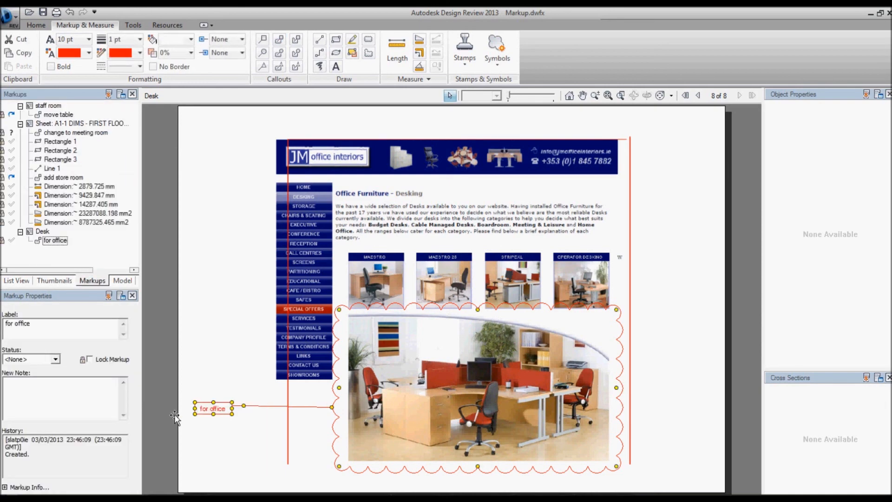
click(56, 359)
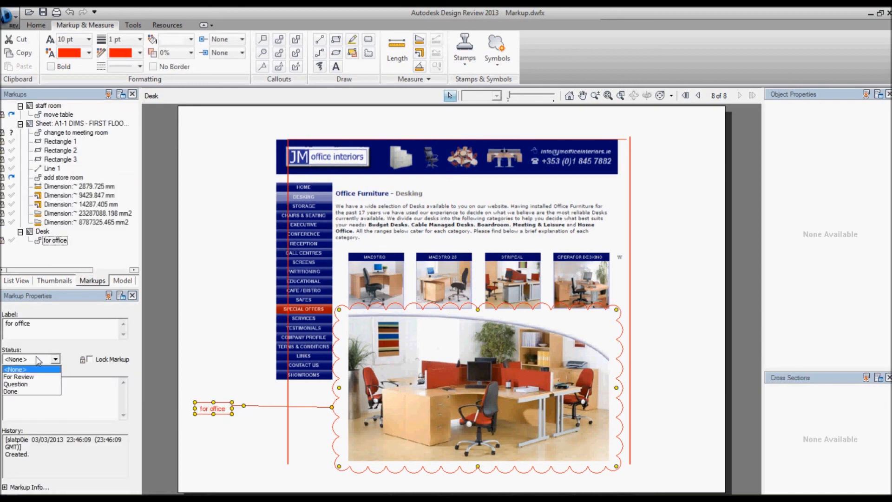
click(18, 376)
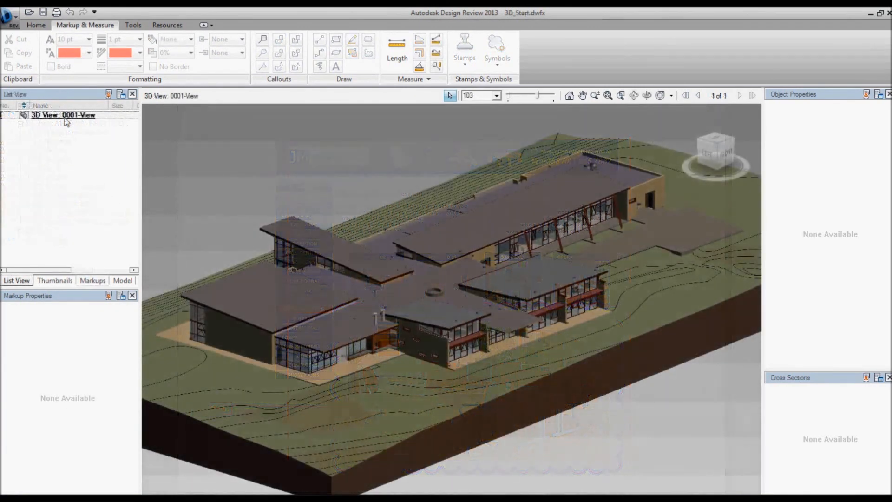